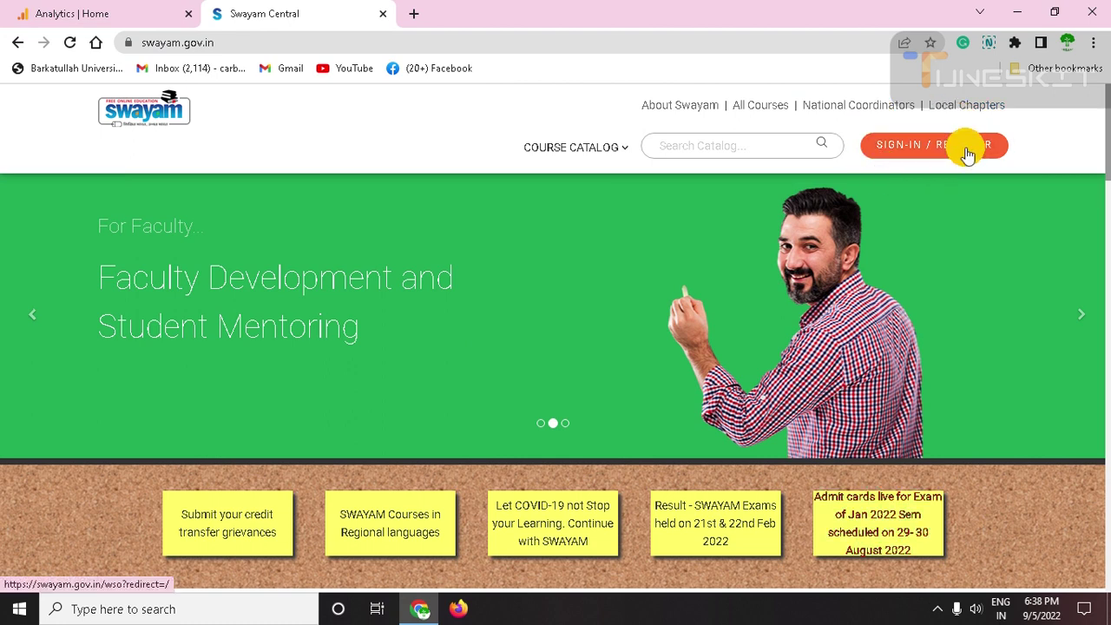
Go from SIGN-IN / REGISTER to the 'Sign up now' new-account form.
left_click(968, 154)
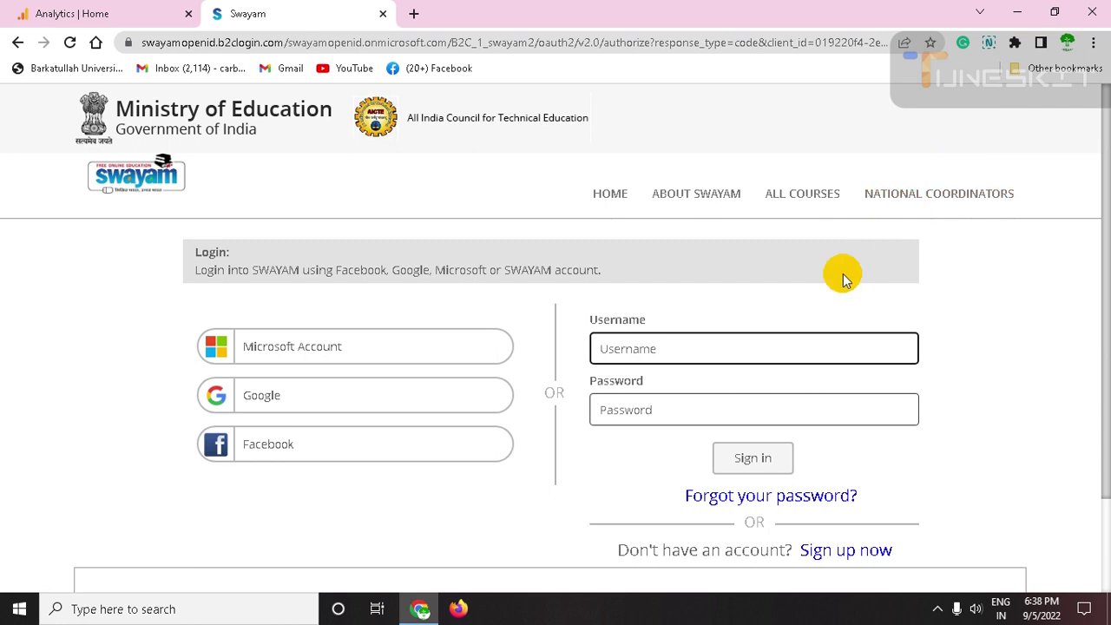
left_click(699, 356)
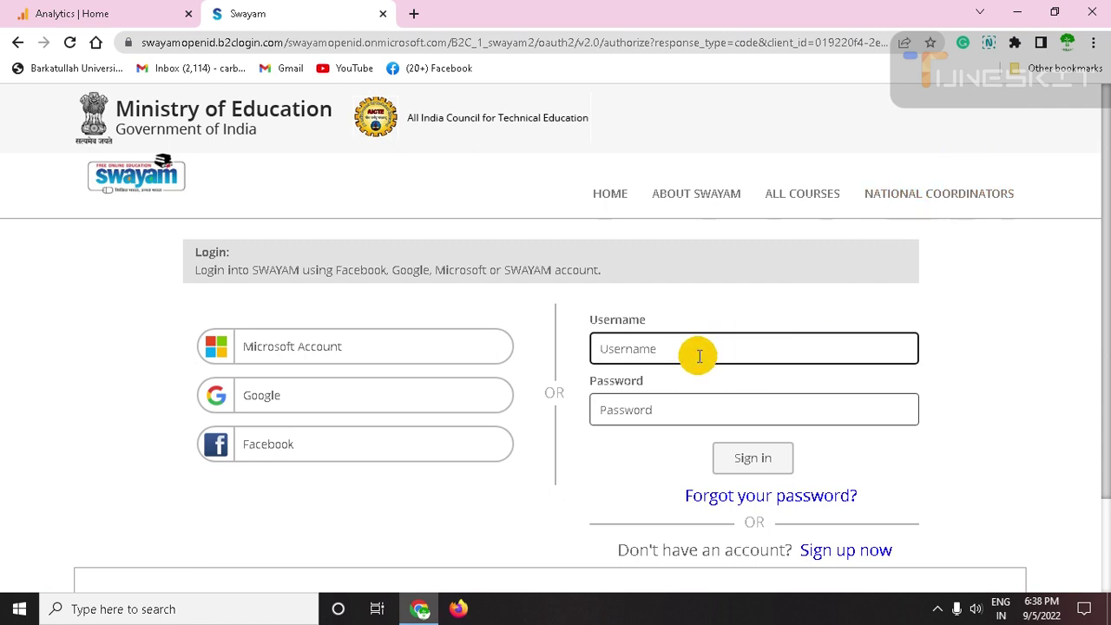
scroll(699, 356, "down", 3)
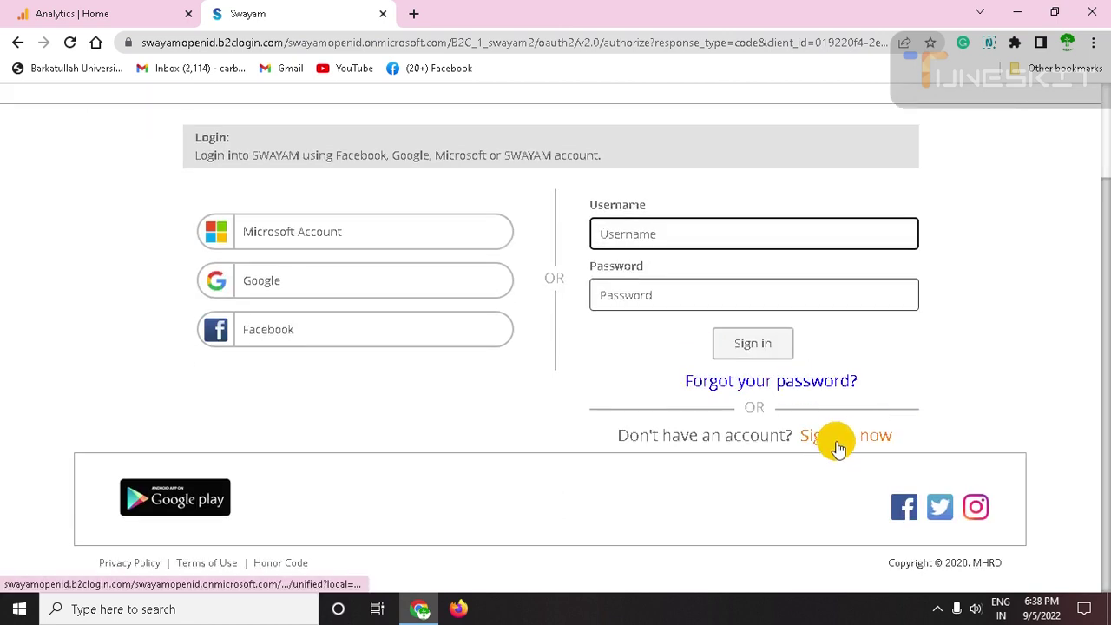
left_click(838, 443)
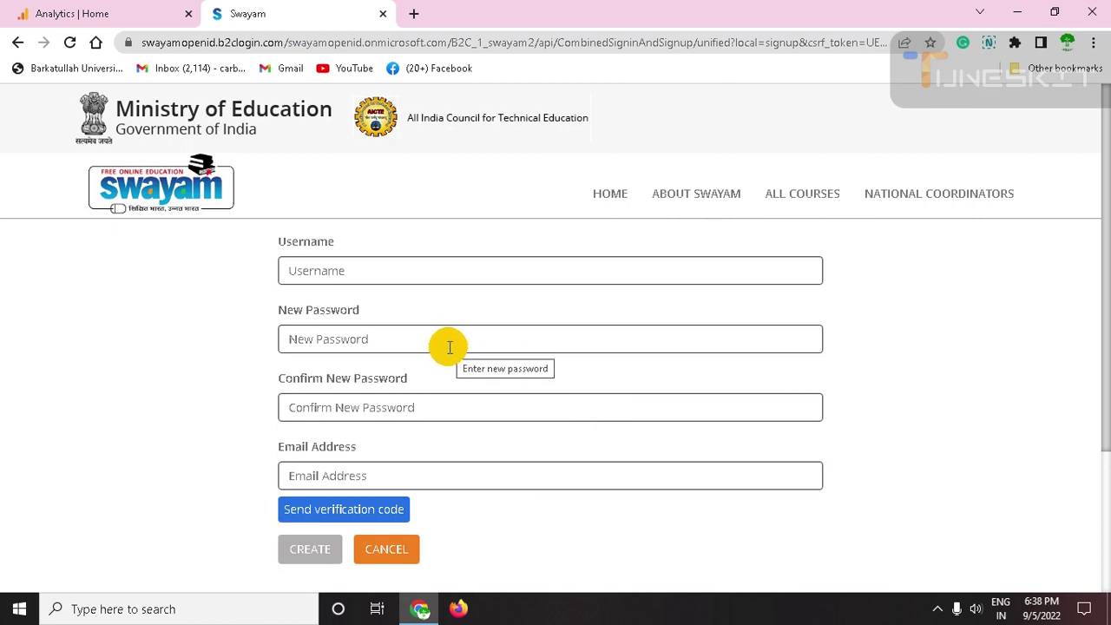
Enter a username and a first attempt at the new password.
left_click(391, 263)
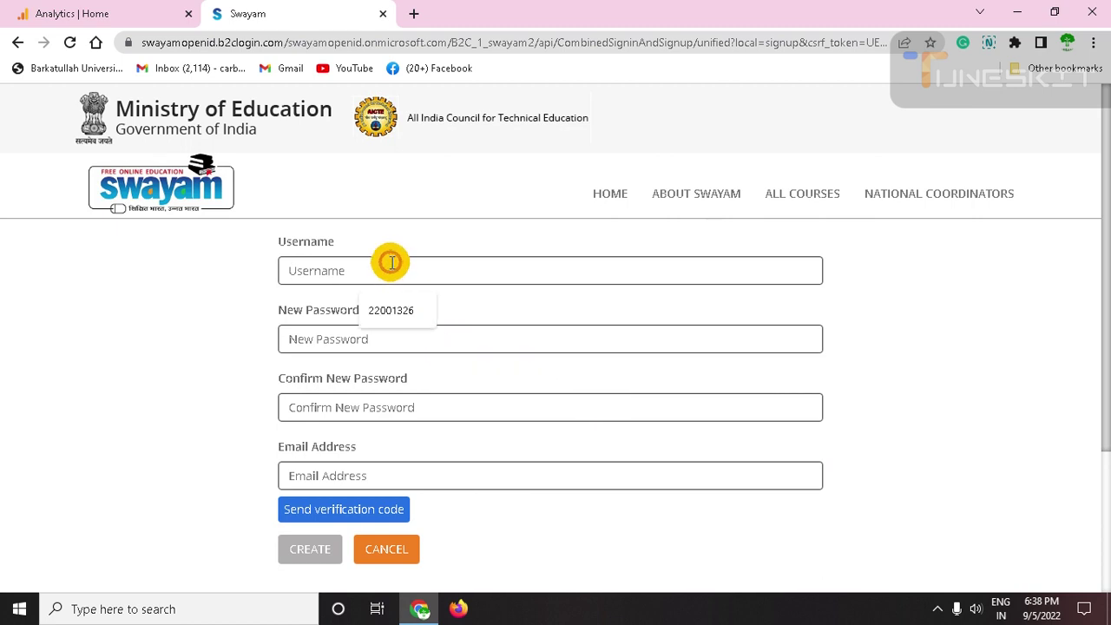
type("santosh")
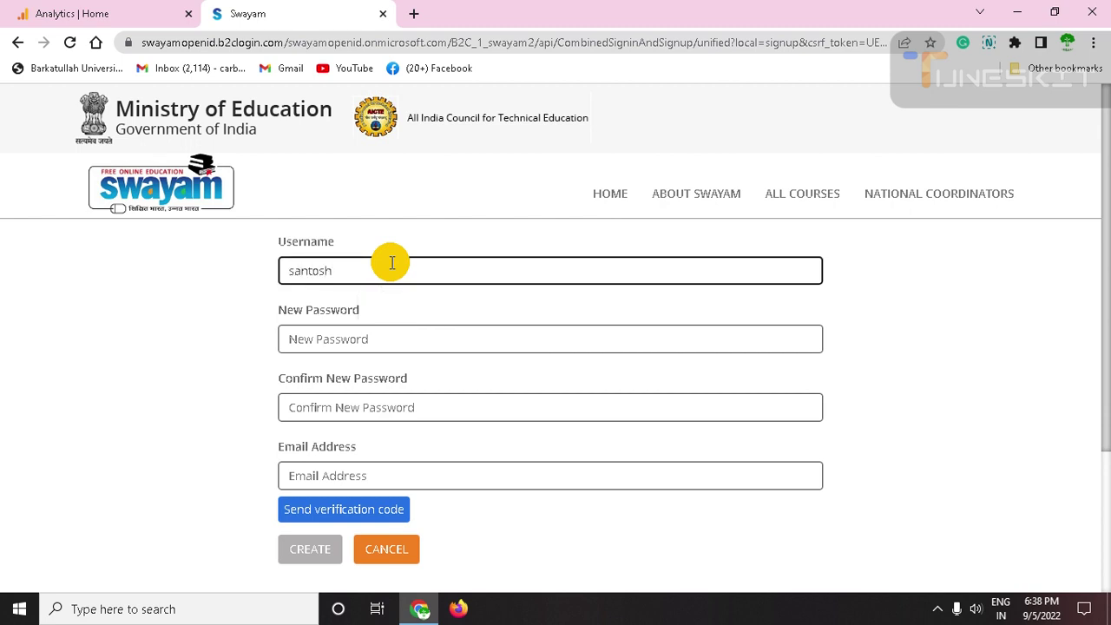
type("24")
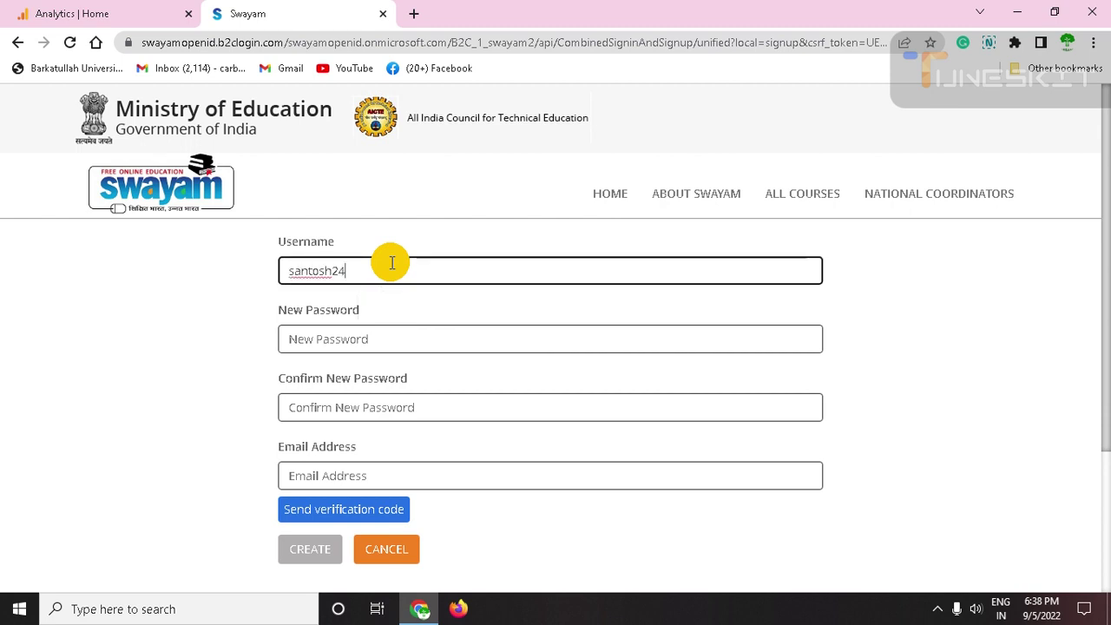
left_click(354, 334)
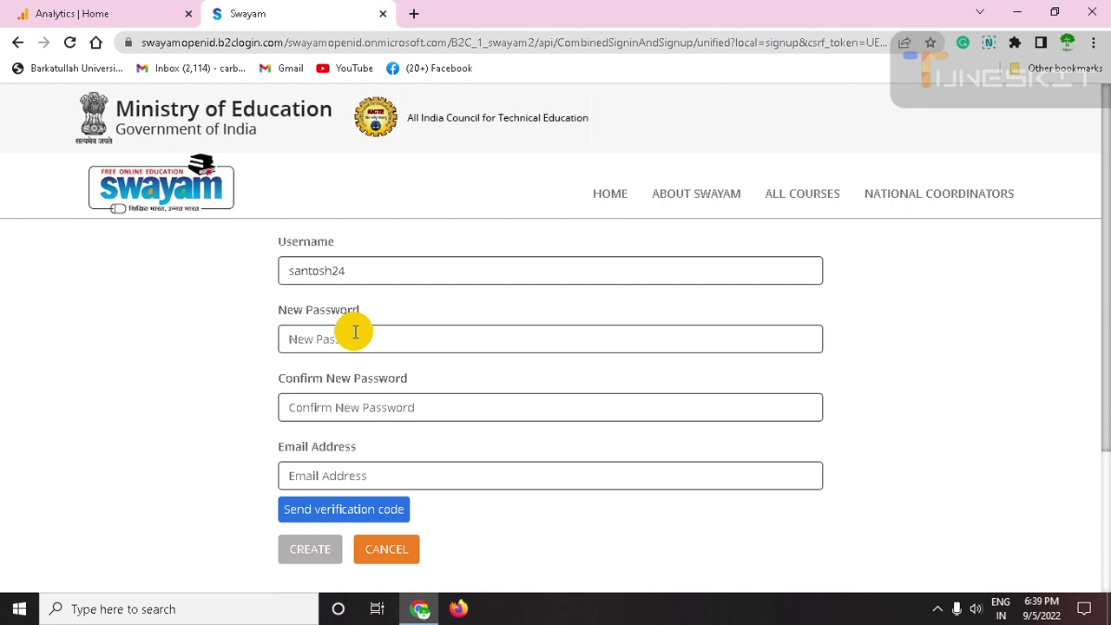
type("••••••")
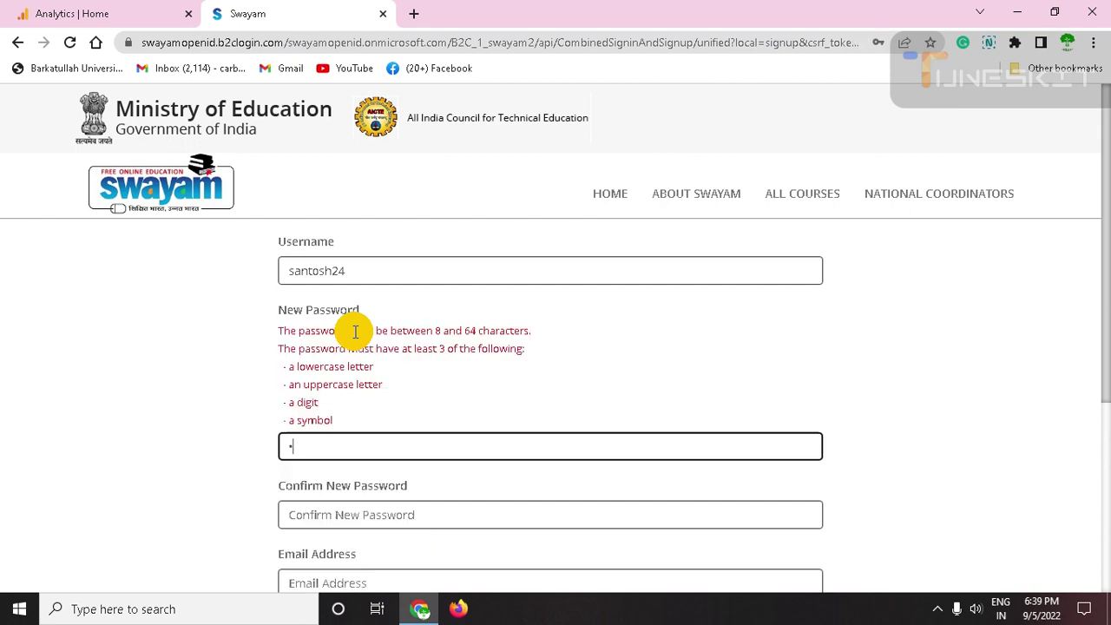
type("•")
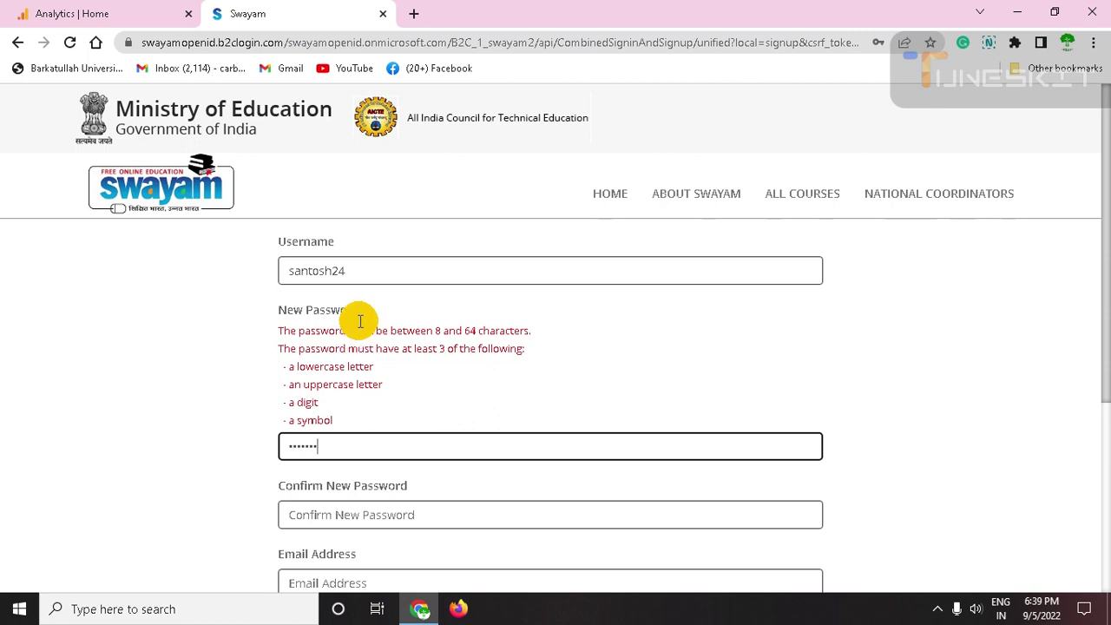
Clear the Username field and re-enter the chosen username.
left_click_drag(358, 269, 280, 272)
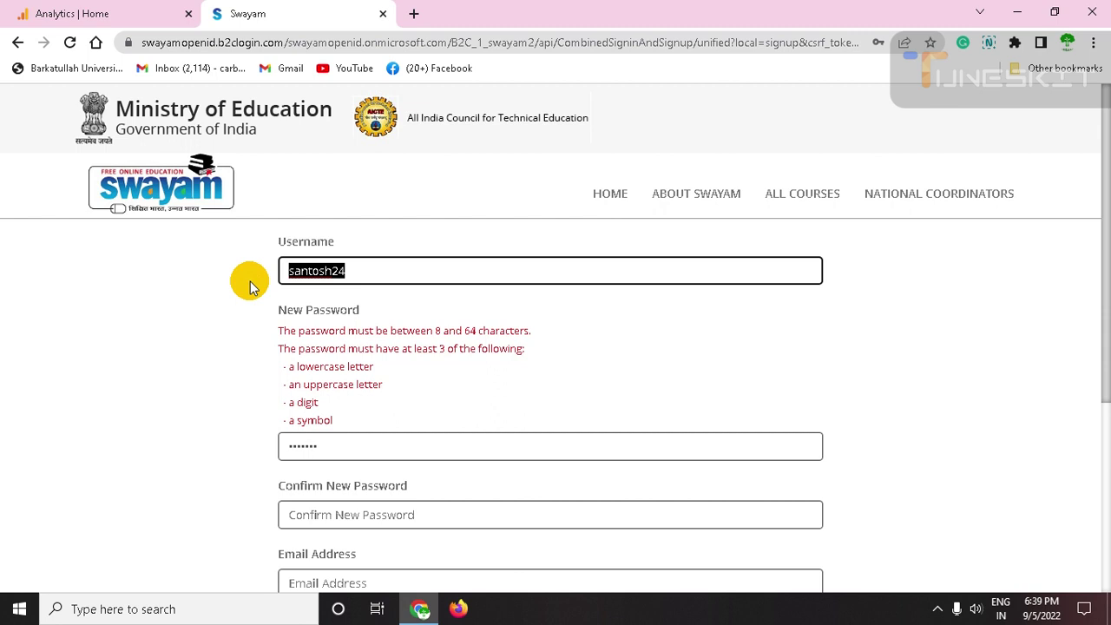
type("SD")
key("BackSpace")
key("BackSpace")
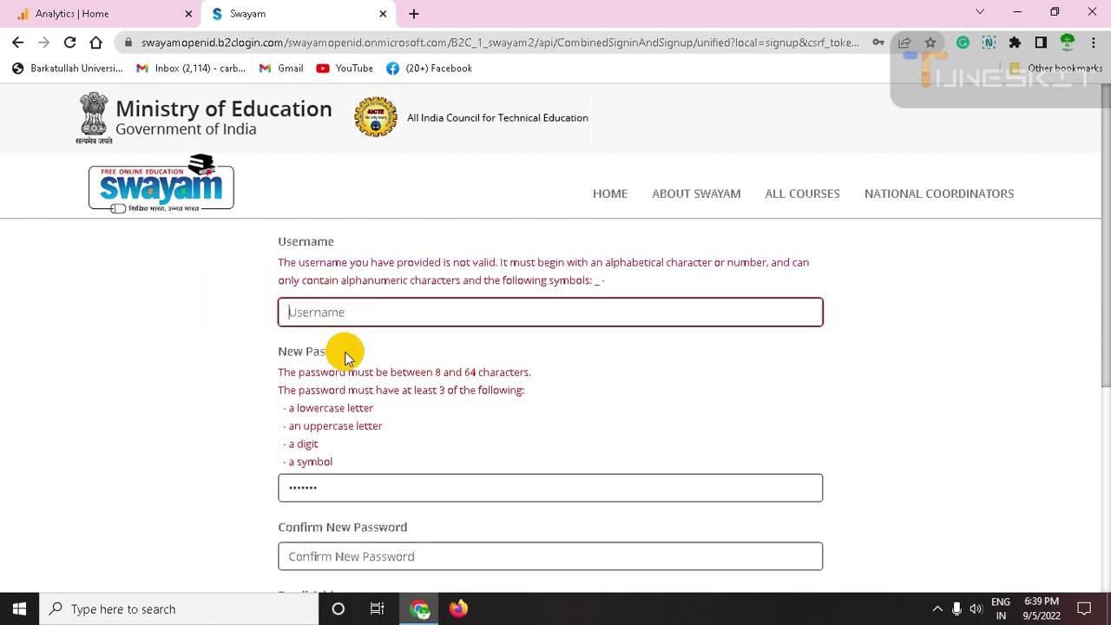
scroll(516, 369, "down", 2)
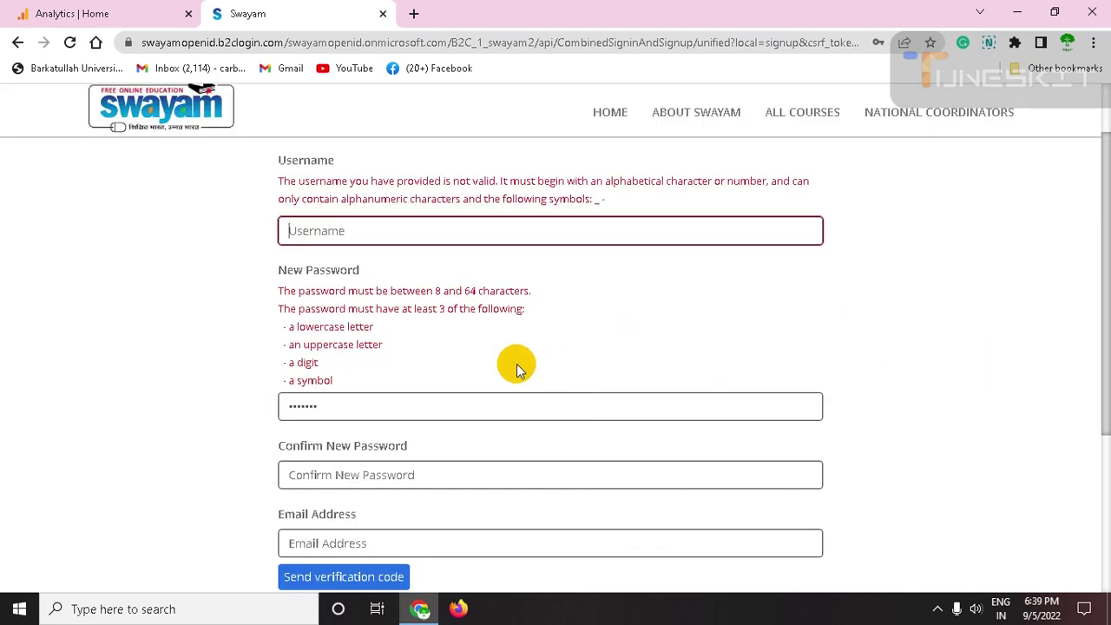
scroll(516, 368, "up", 2)
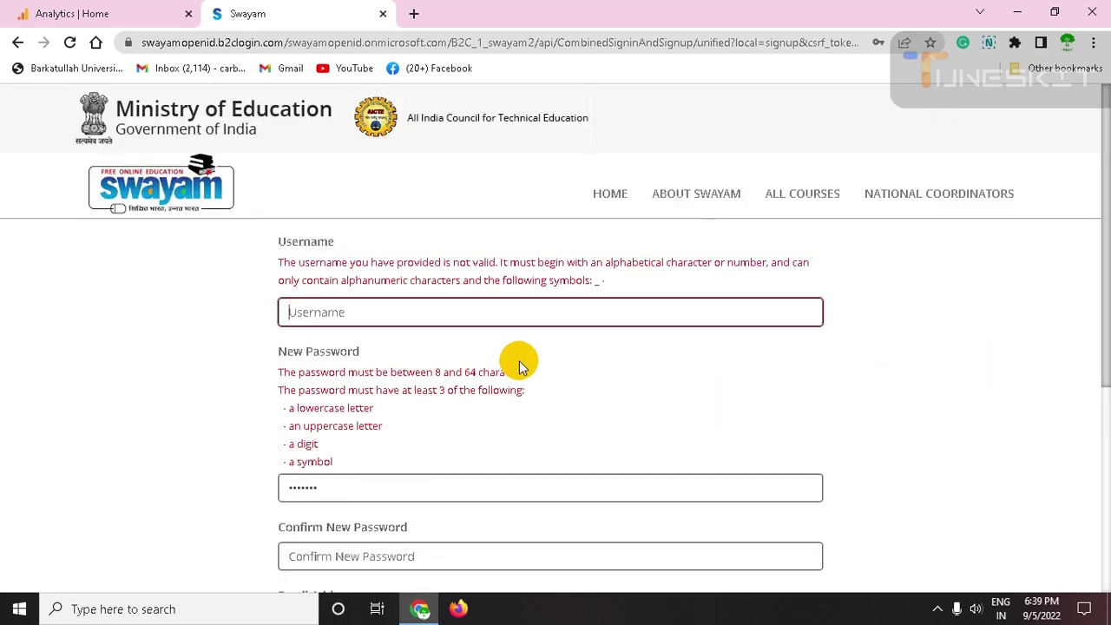
left_click(367, 312)
type("san")
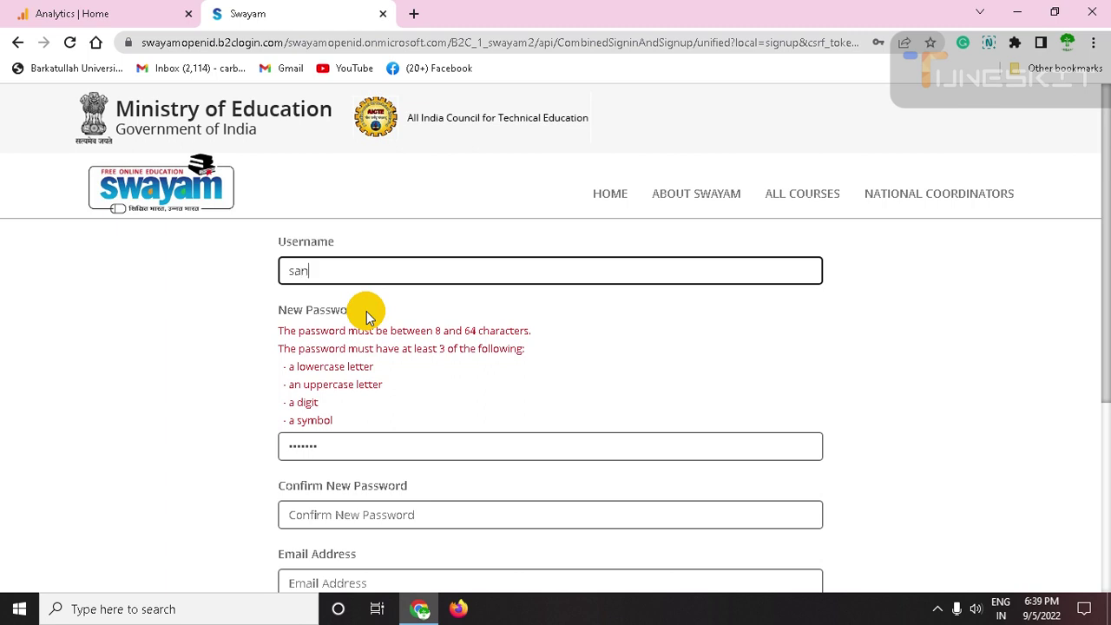
type("tosh24")
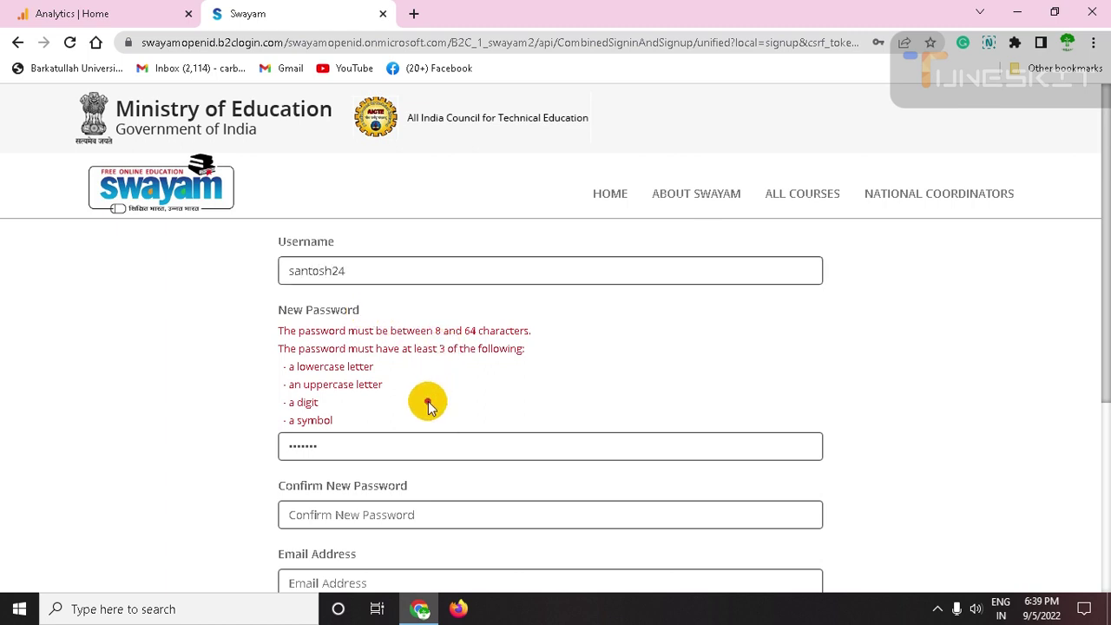
Re-enter the eight-character password in the New Password field.
left_click(323, 444)
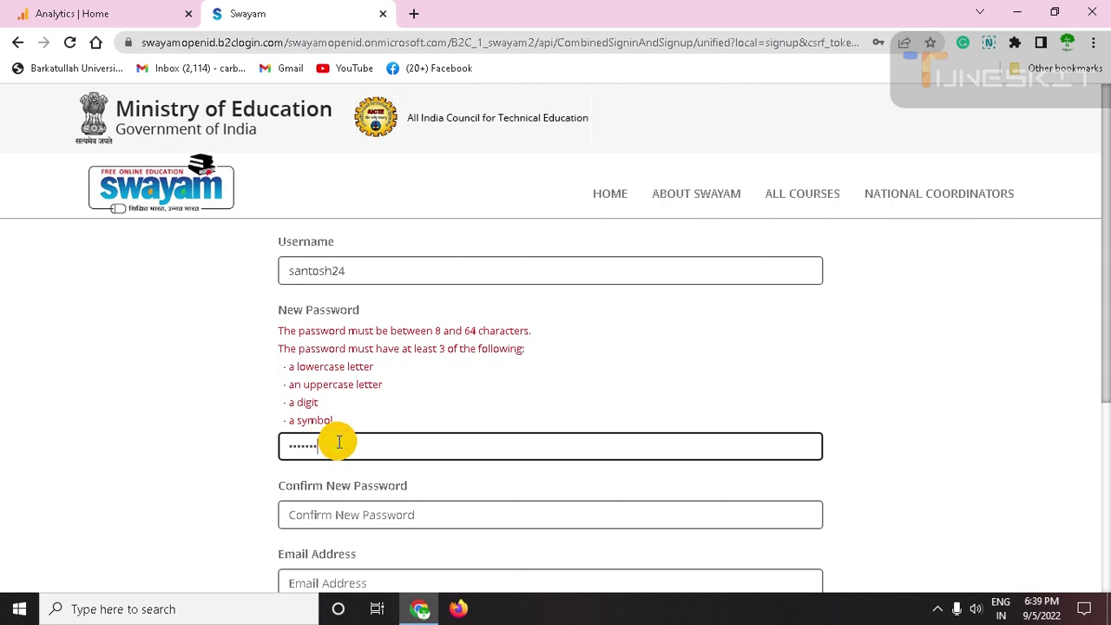
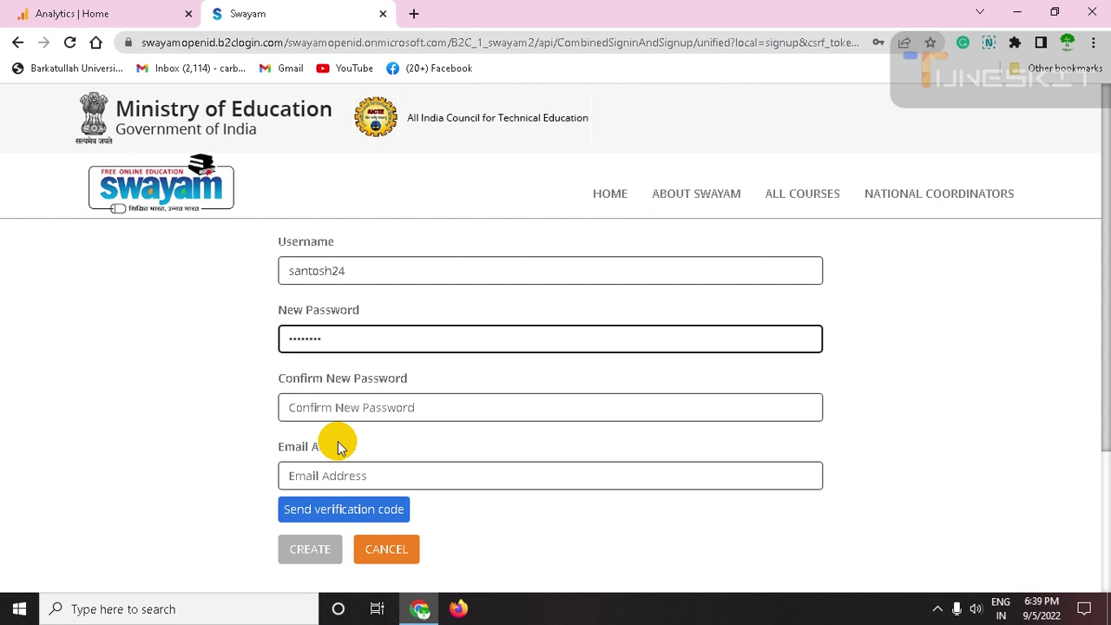
Confirm the new password and fill in the saved Gmail address from autofill.
left_click(355, 410)
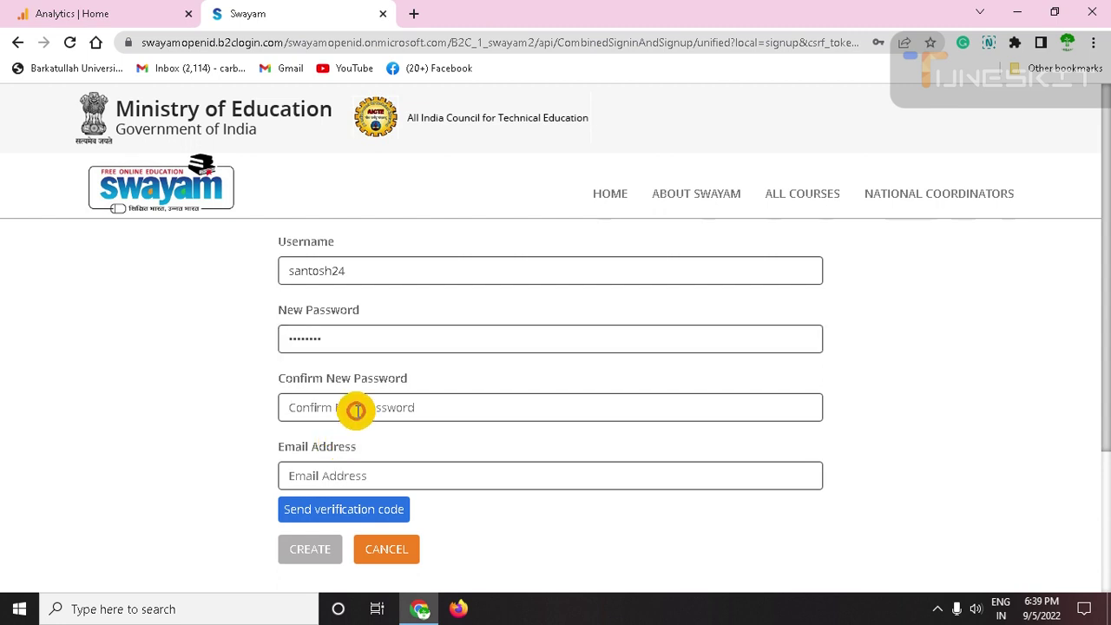
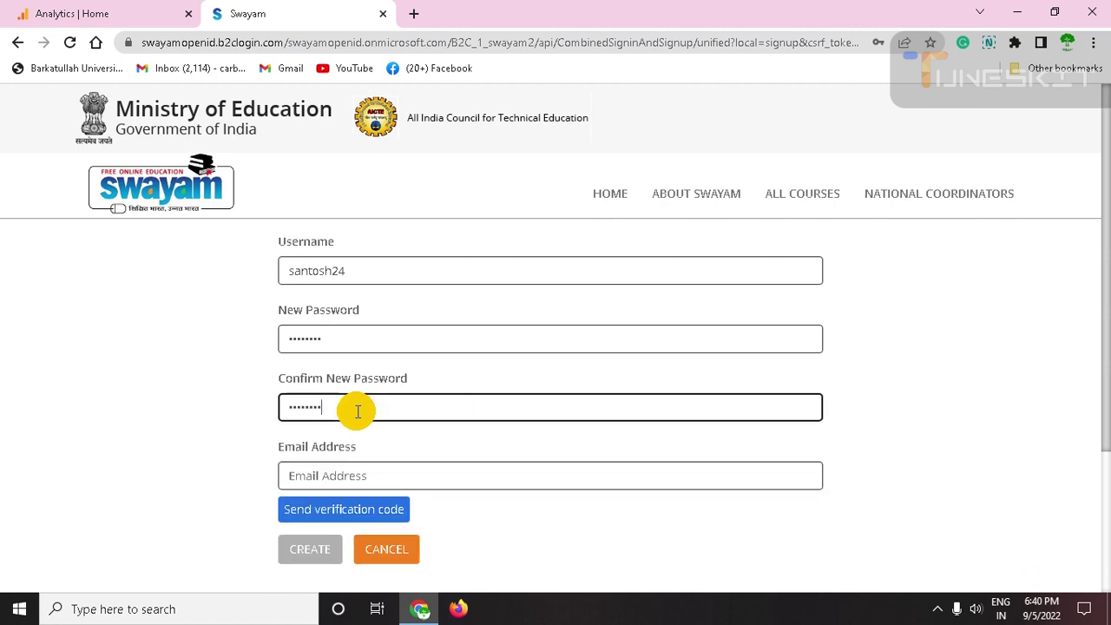
left_click(347, 481)
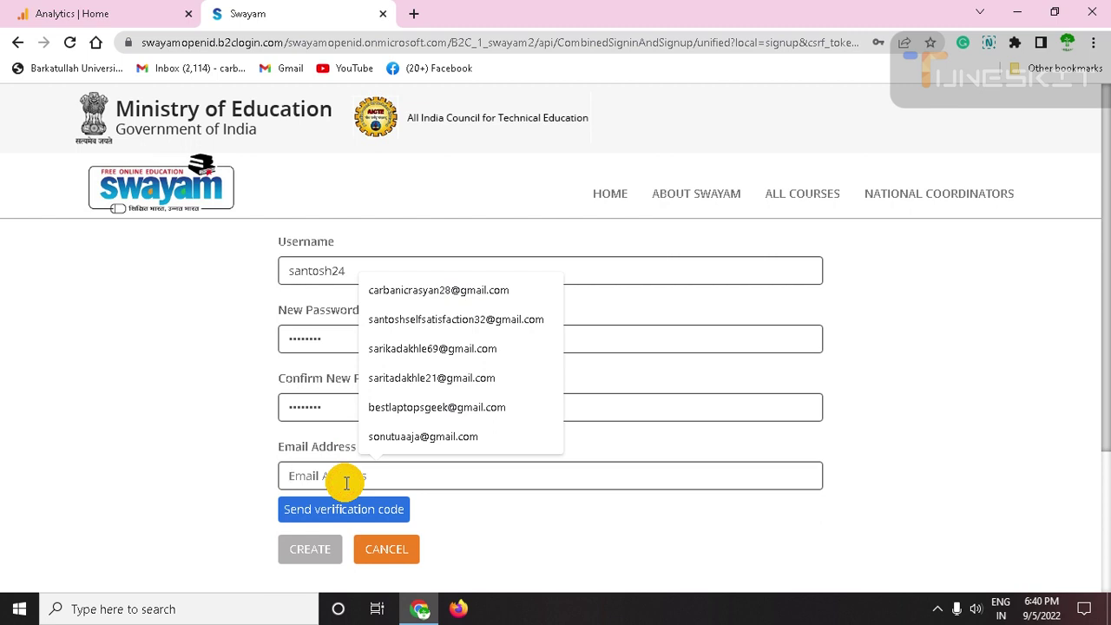
left_click(438, 293)
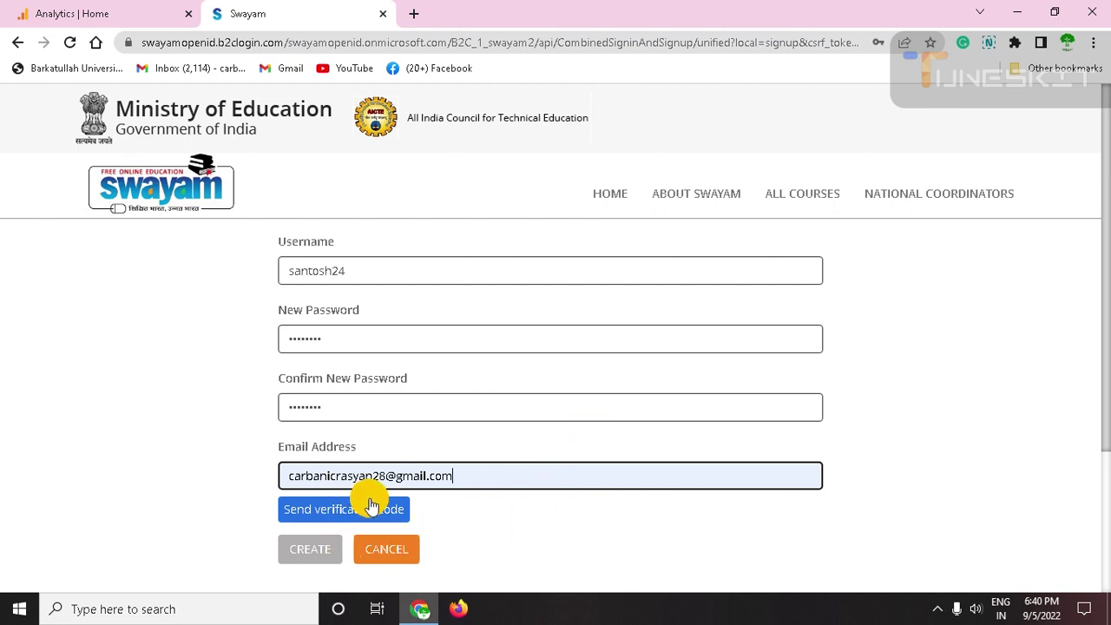
Have the email verification code sent and open a new browser tab.
scroll(365, 512, "down", 3)
left_click(361, 348)
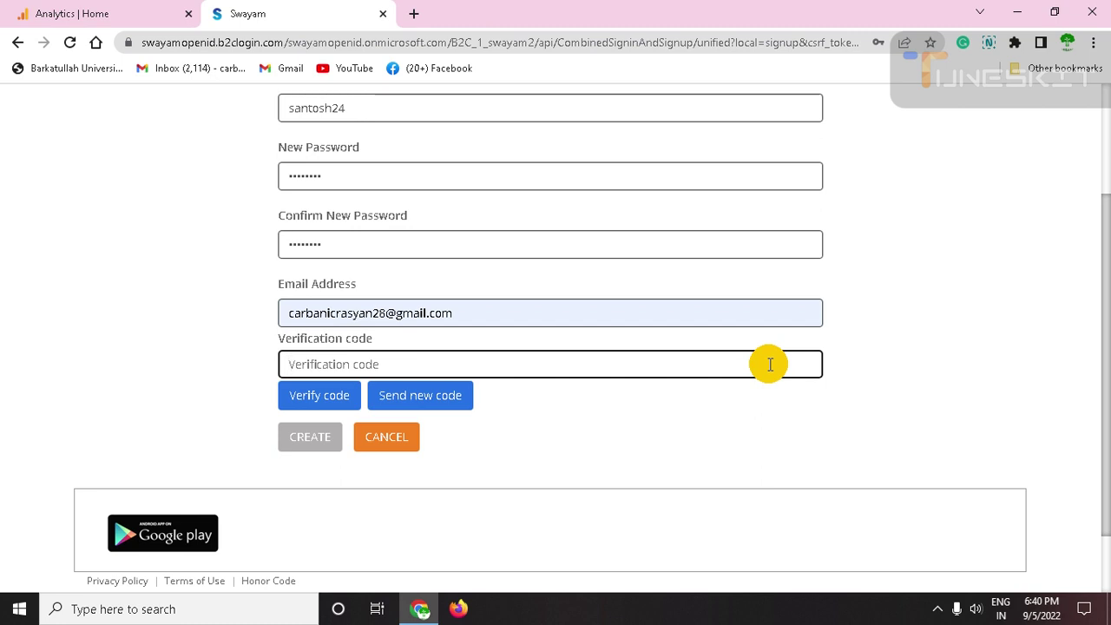
left_click(413, 15)
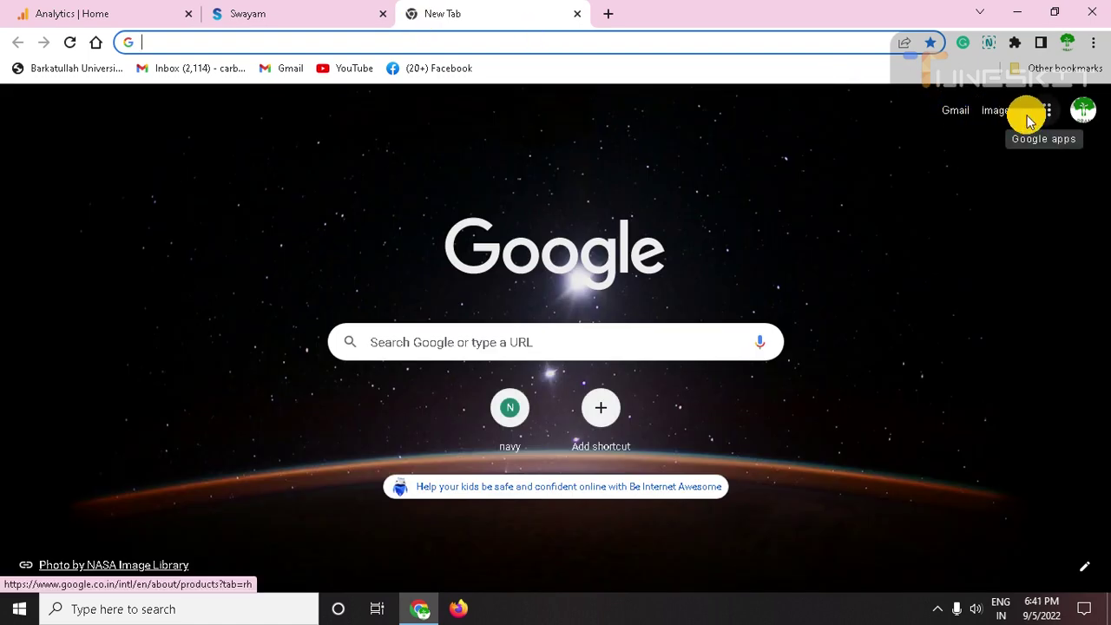
Open the SwayamOpenID verification email in Gmail and select its six-digit code.
left_click(959, 112)
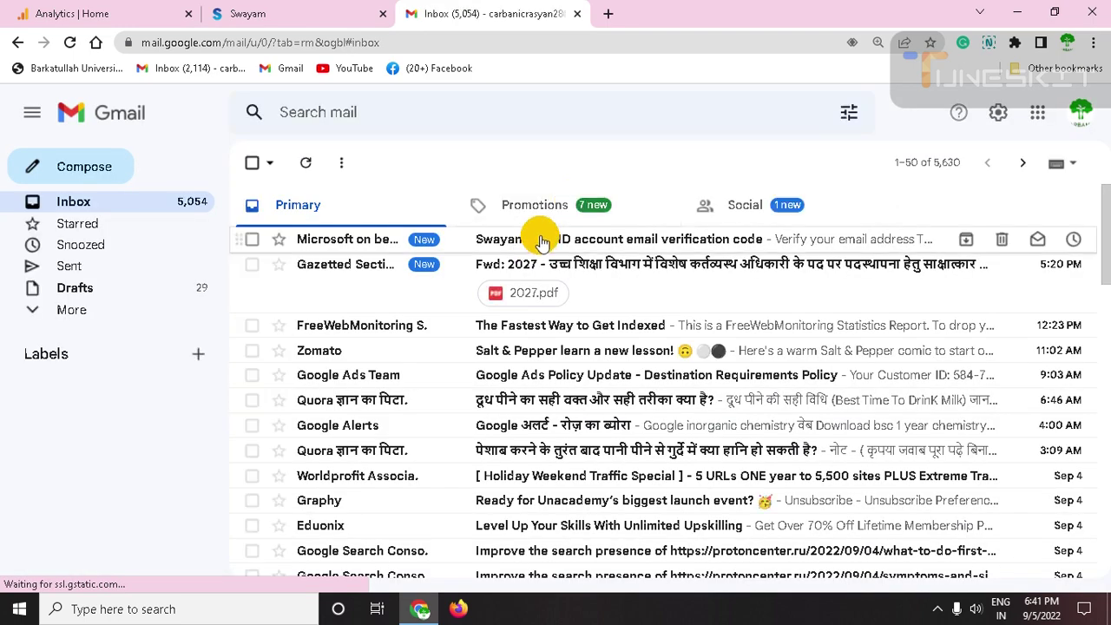
left_click(532, 248)
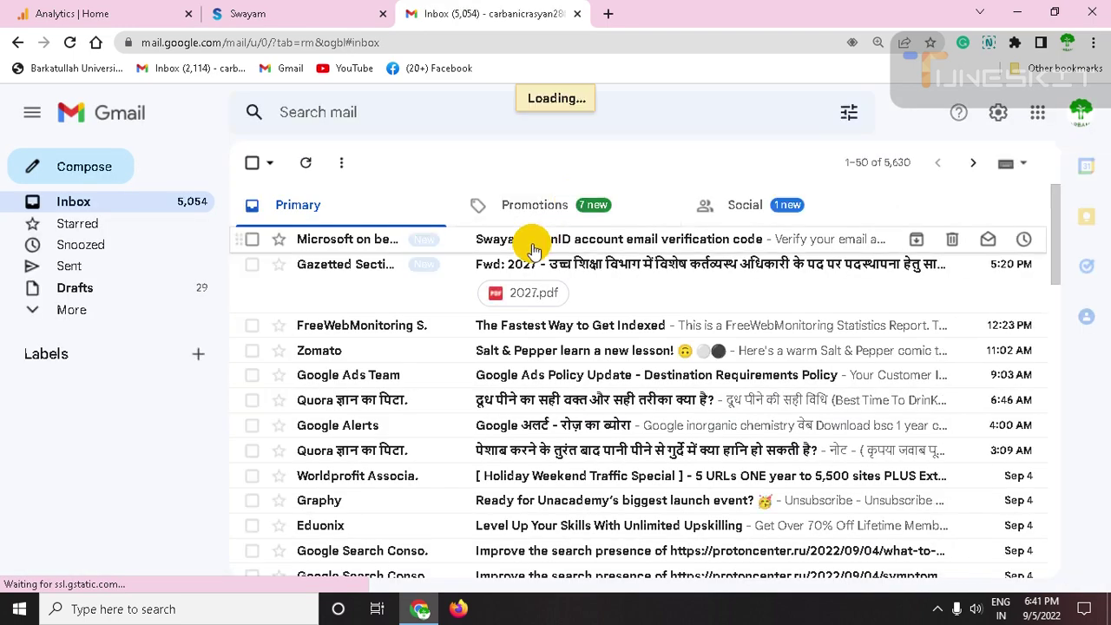
mouse_move(513, 432)
left_mouse_down()
mouse_move(471, 416)
mouse_move(503, 453)
mouse_move(521, 422)
mouse_move(496, 420)
left_mouse_up()
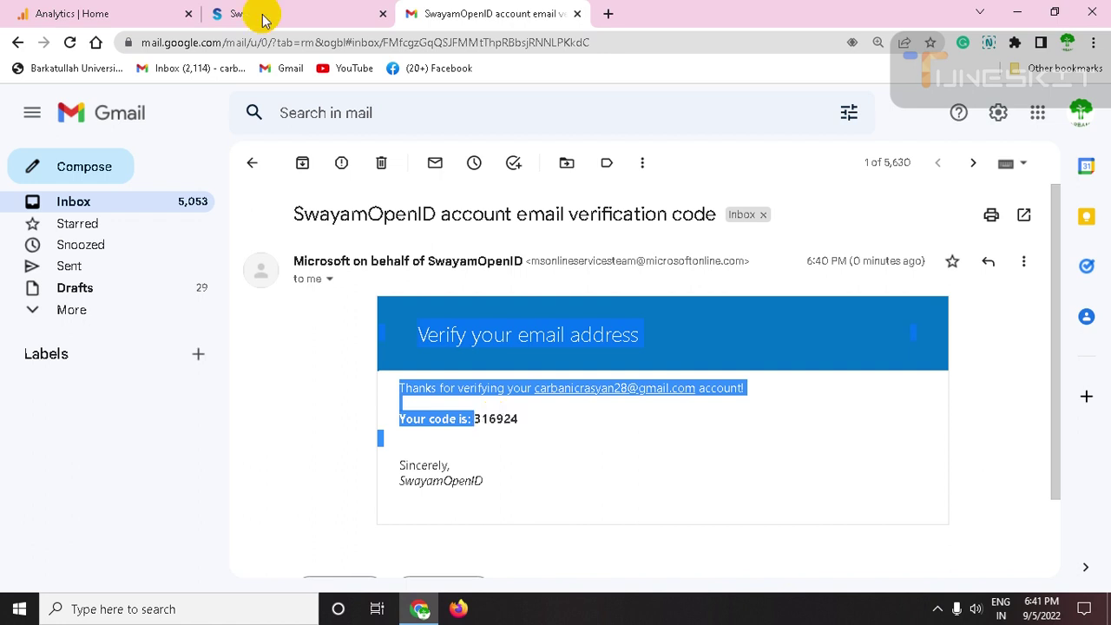
left_click(260, 14)
Enter the emailed six-digit code in the Verification code field and submit it.
left_click(350, 368)
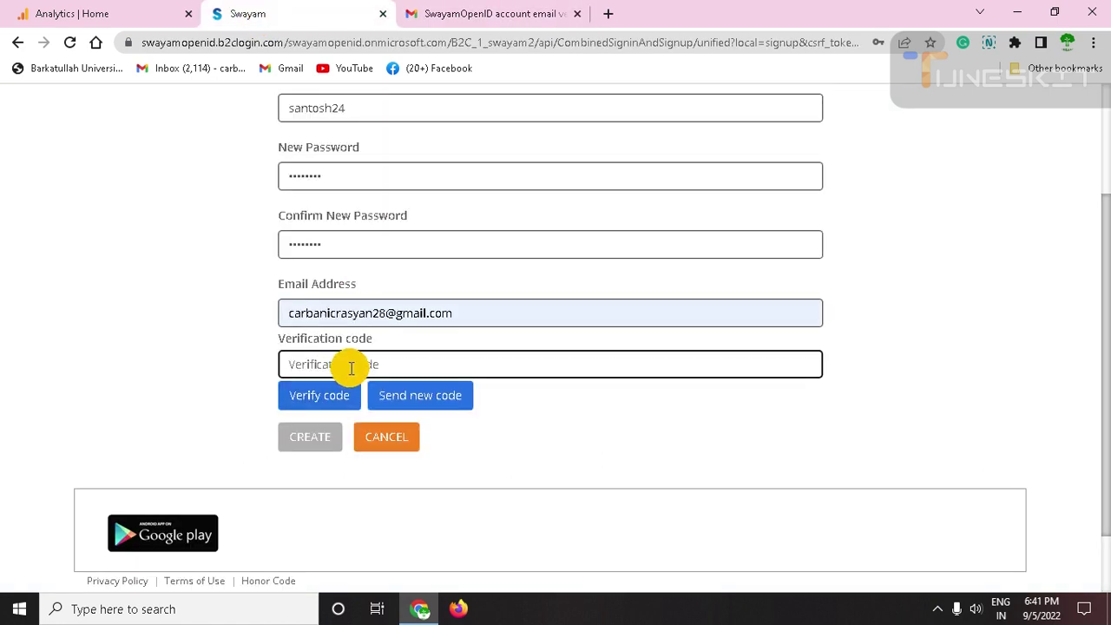
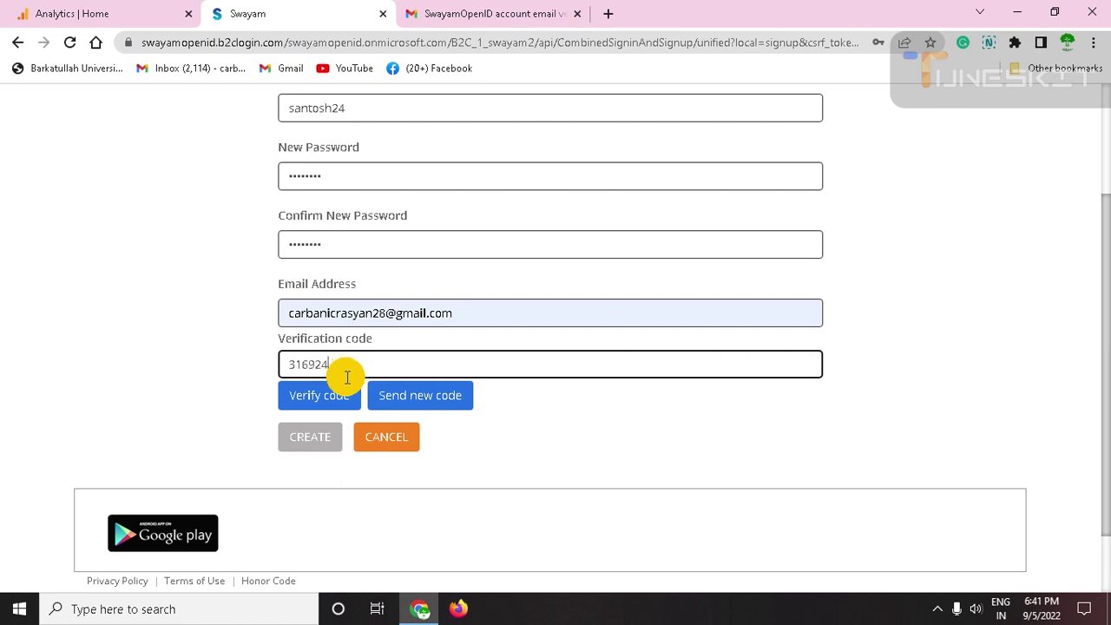
left_click(323, 399)
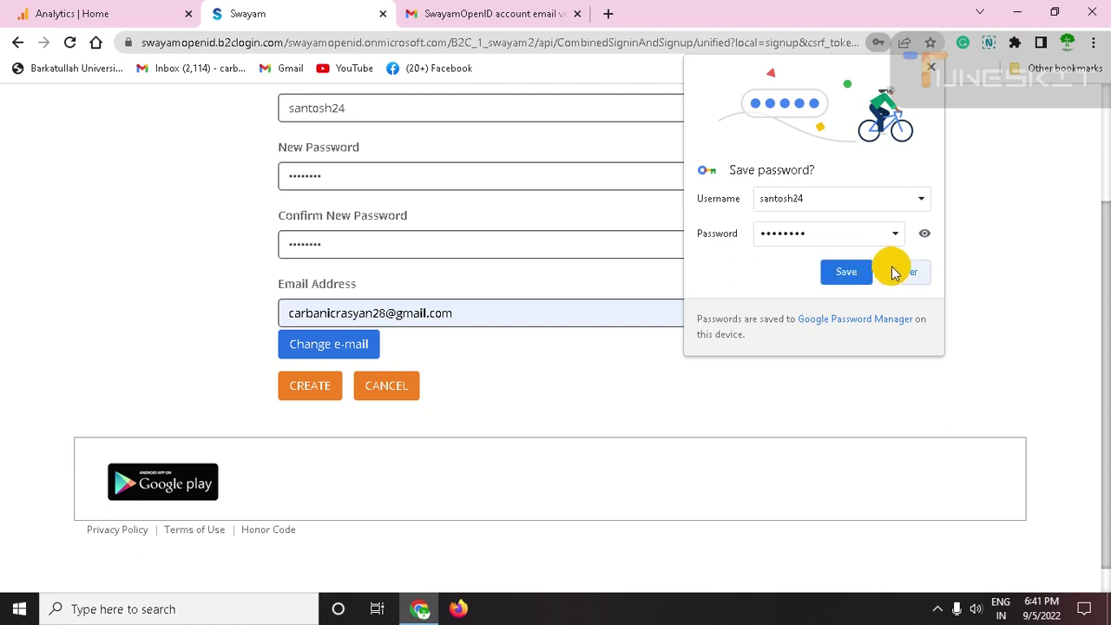
Decline Chrome's password saving, submit CREATE, and view the 'user already exists' error.
left_click(889, 269)
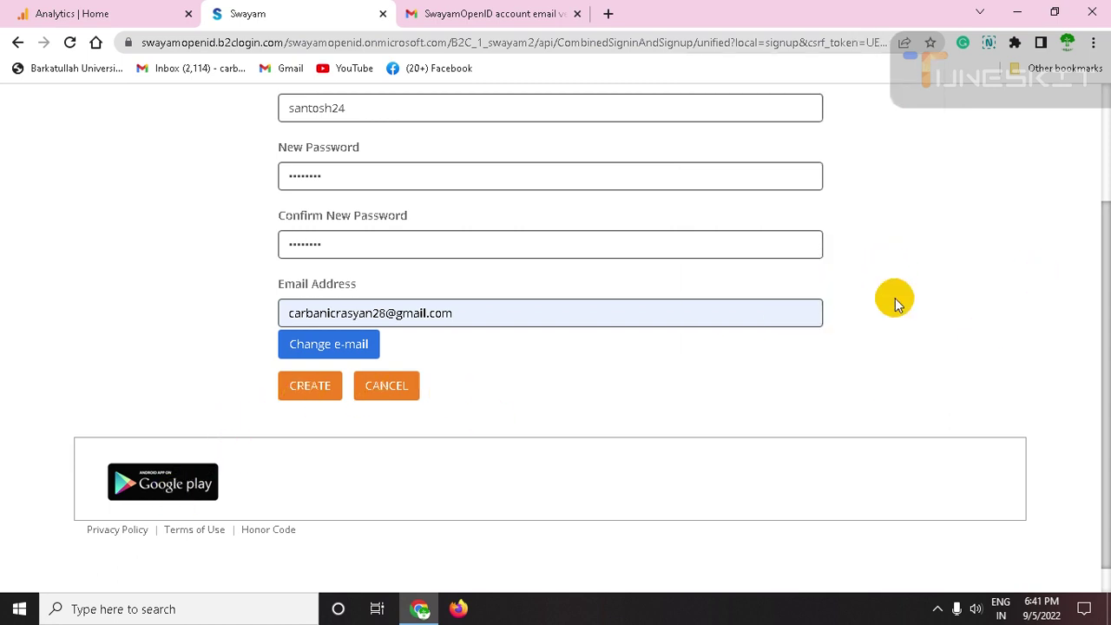
left_click(303, 397)
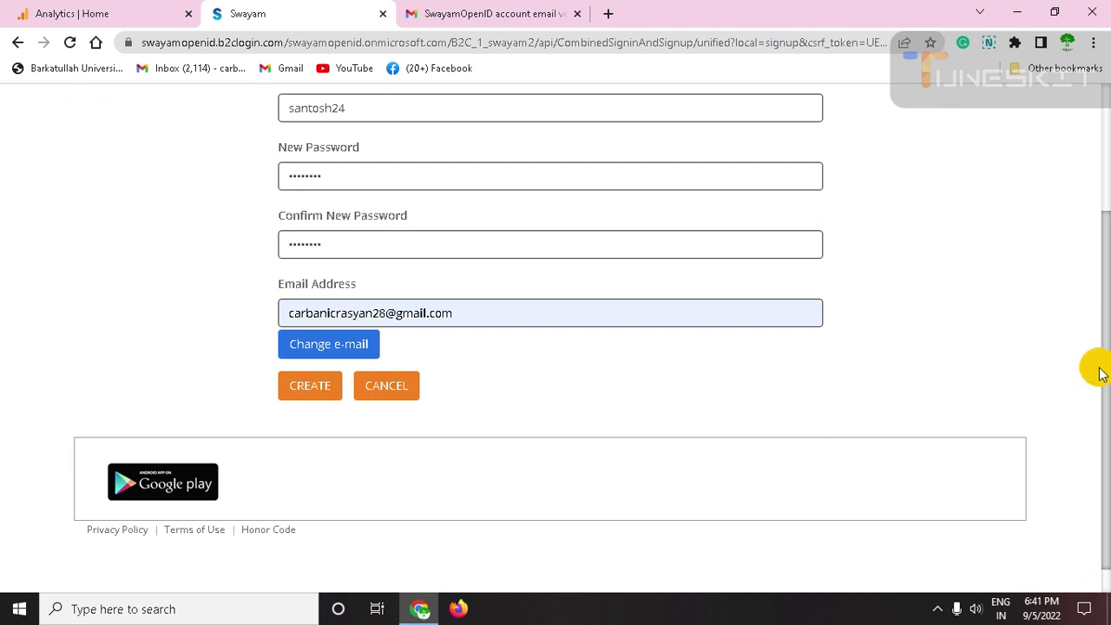
scroll(889, 401, "up", 2)
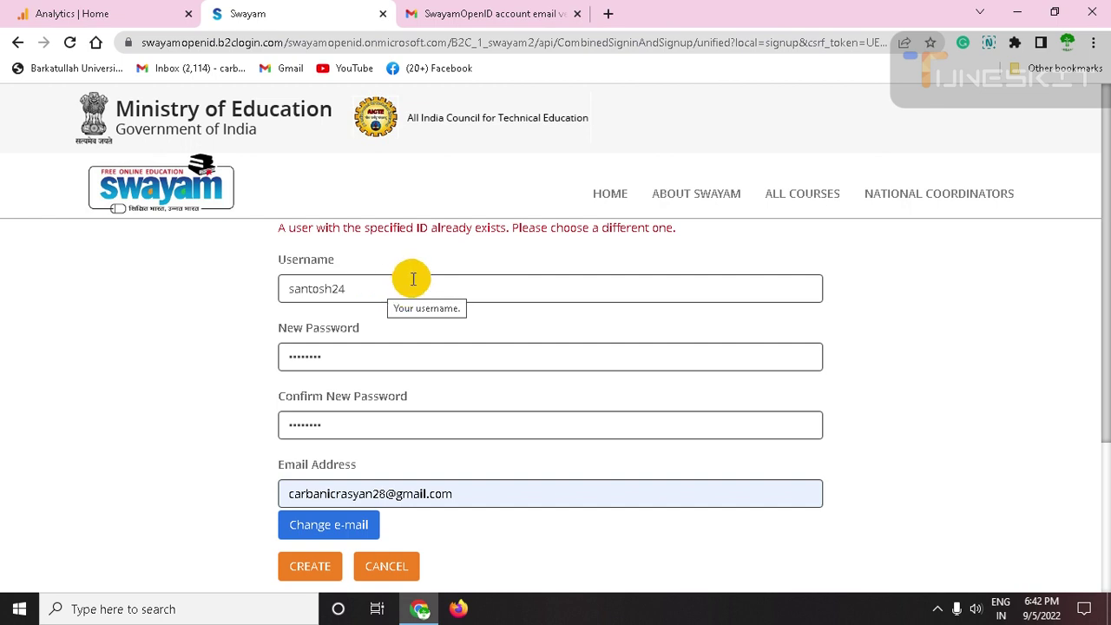
Overwrite the rejected username with a new one and submit CREATE.
left_click(400, 283)
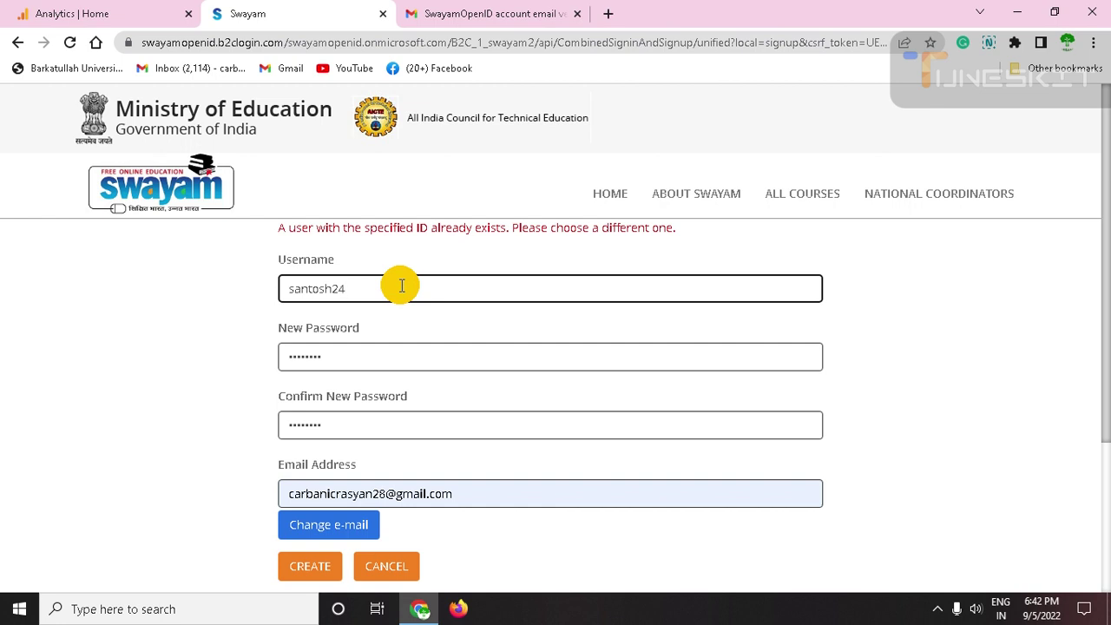
scroll(401, 286, "down", 3)
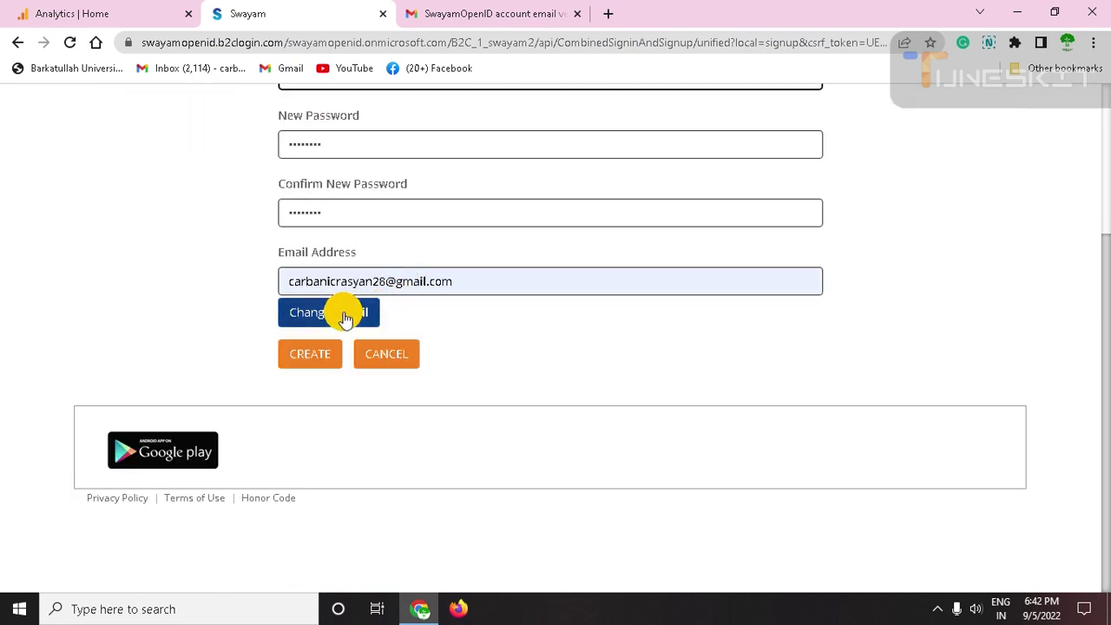
left_click(345, 314)
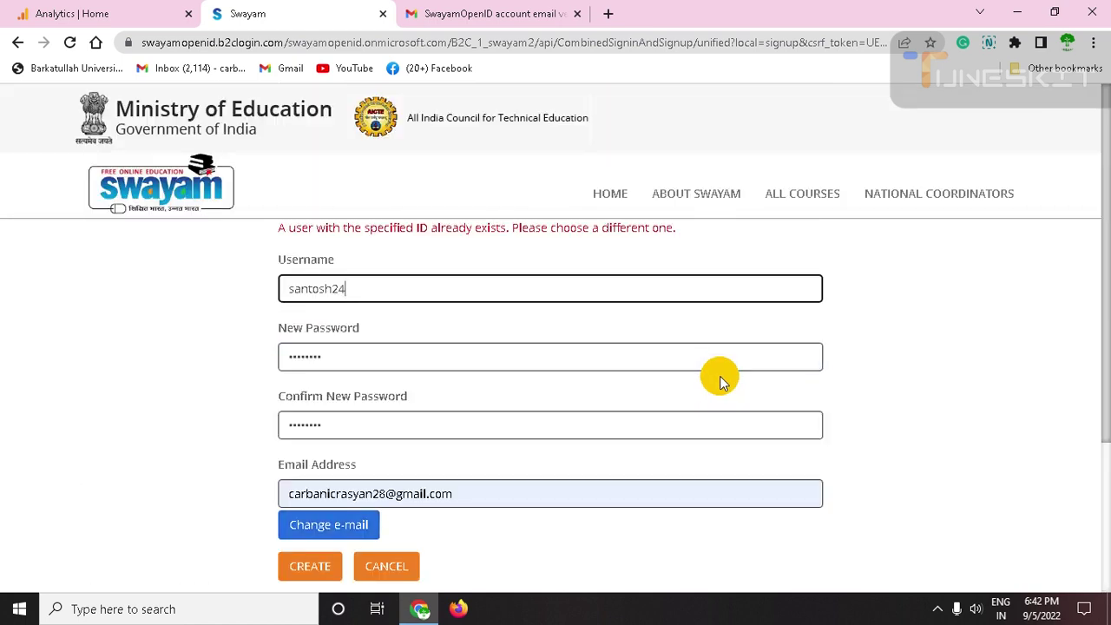
left_click_drag(367, 287, 250, 288)
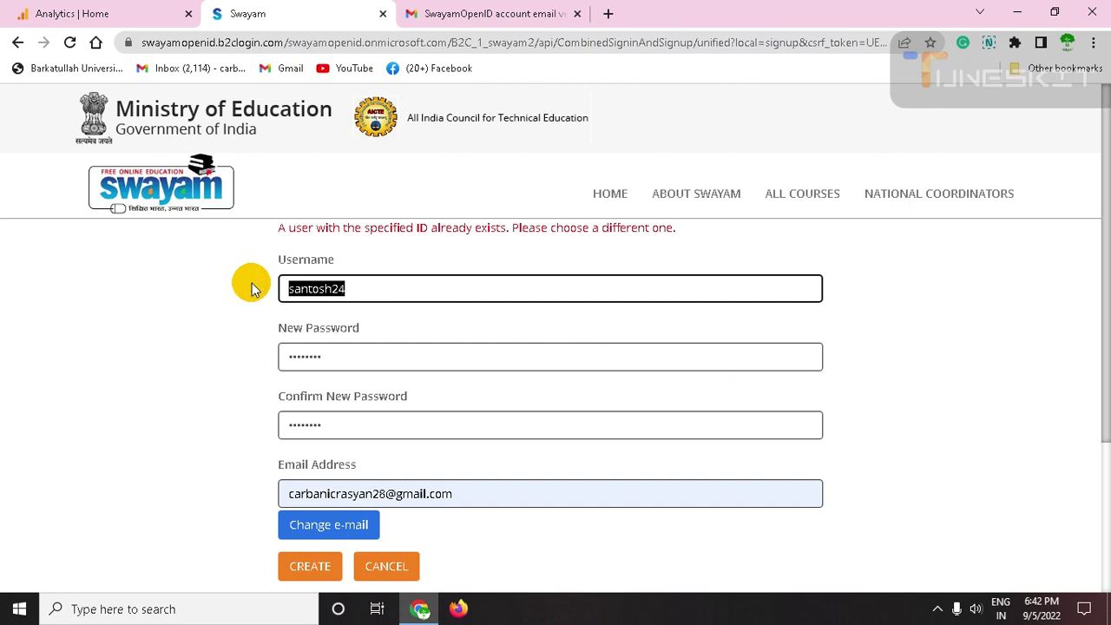
type("na")
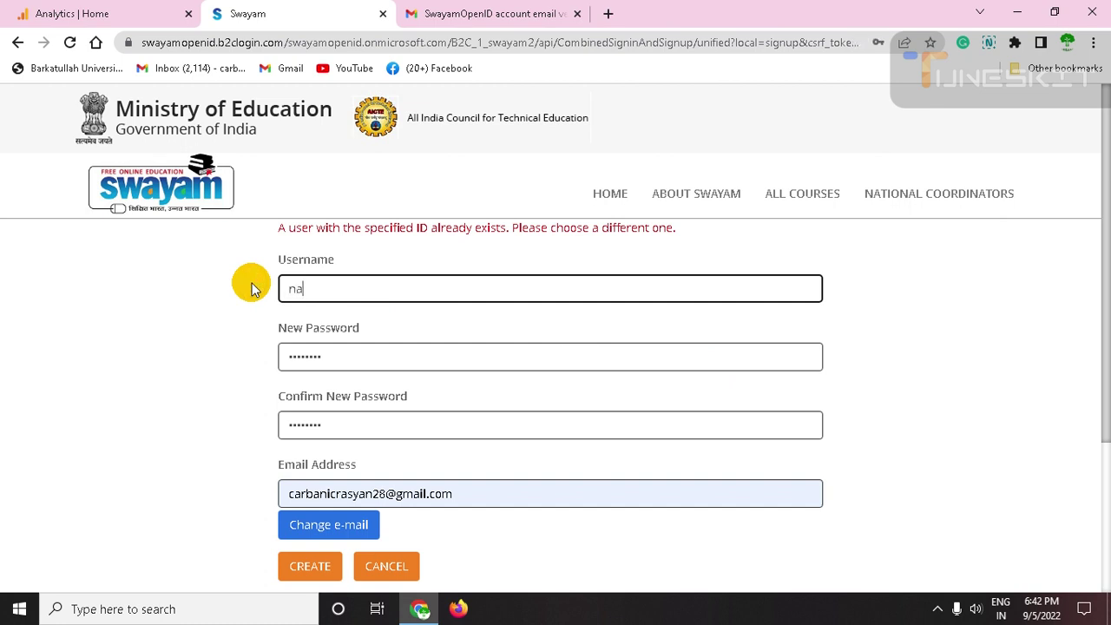
type("vya54")
scroll(466, 546, "down", 2)
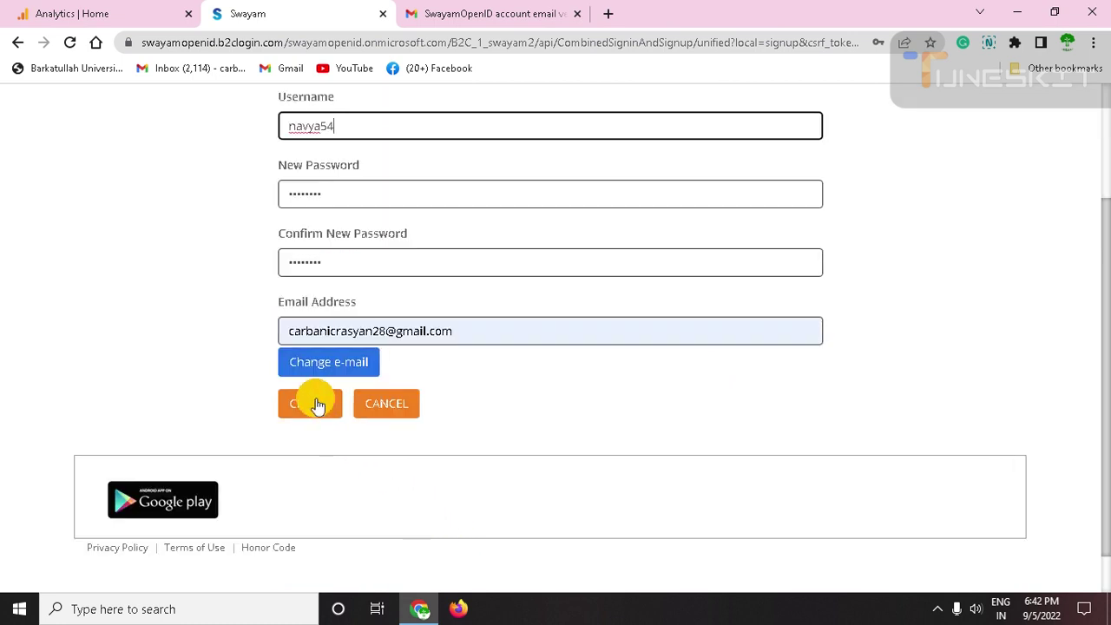
left_click(314, 401)
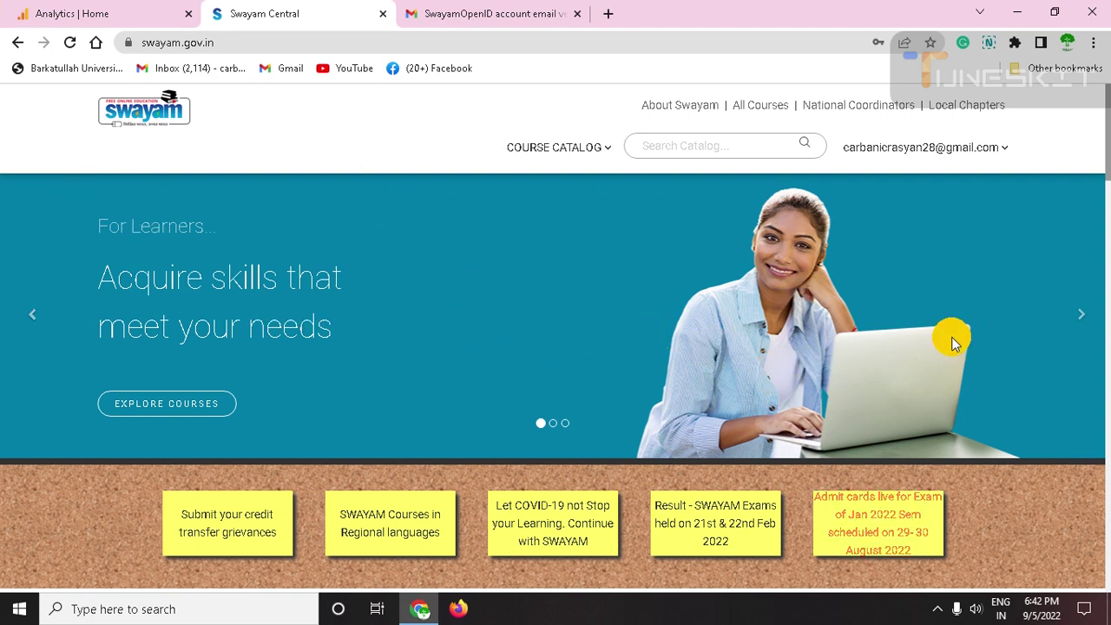
Recheck the SwayamOpenID email, preview the 2027.pdf attachment, then close the Gmail tab.
left_click(538, 14)
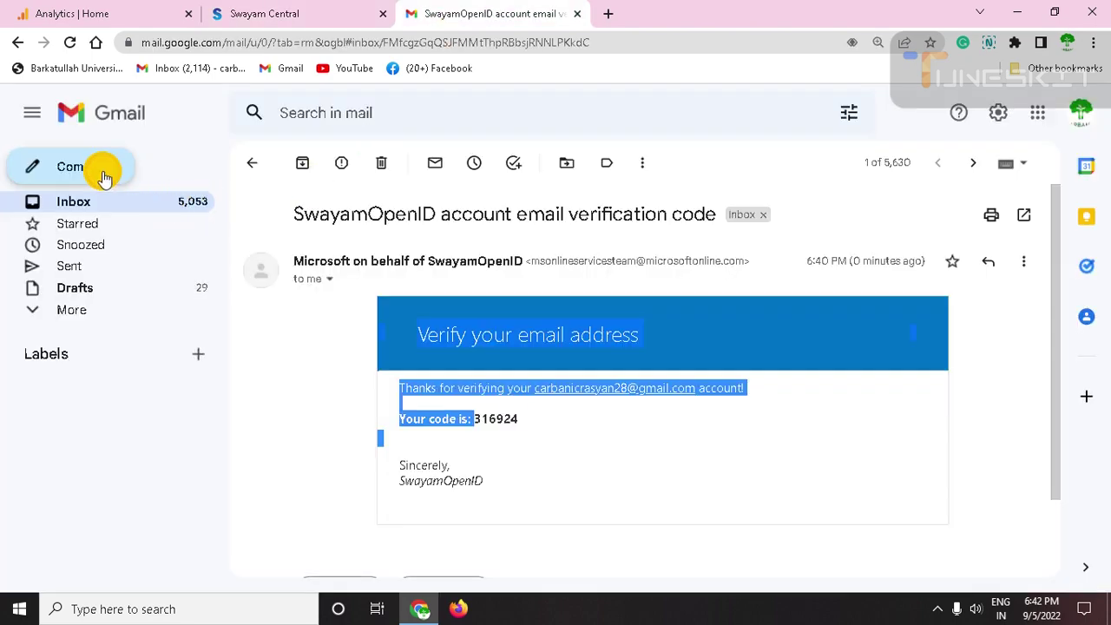
left_click(251, 164)
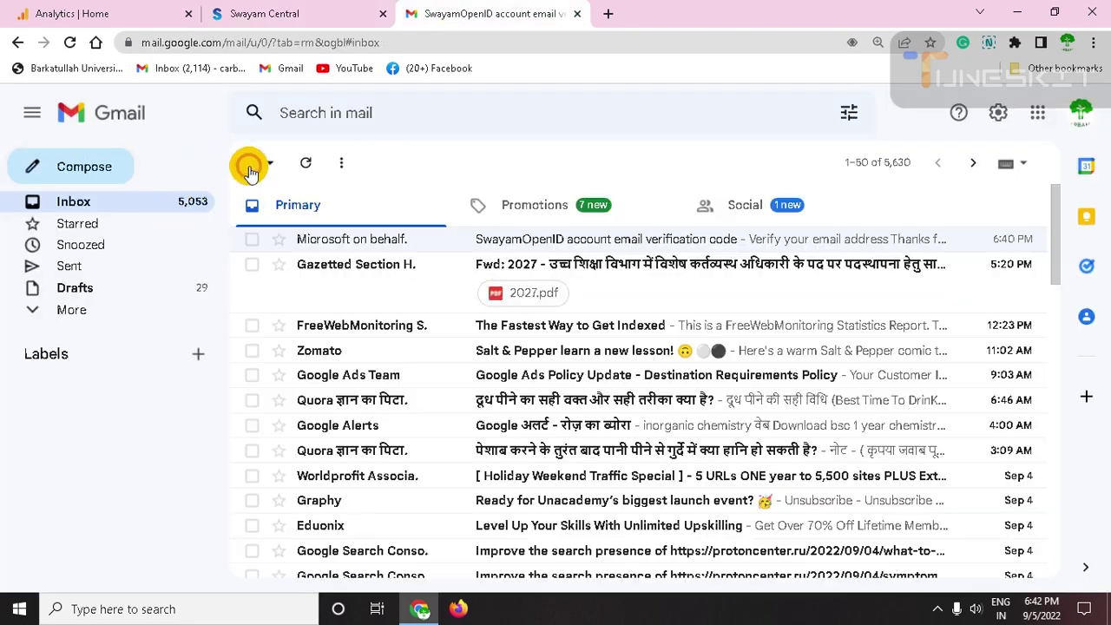
left_click(586, 239)
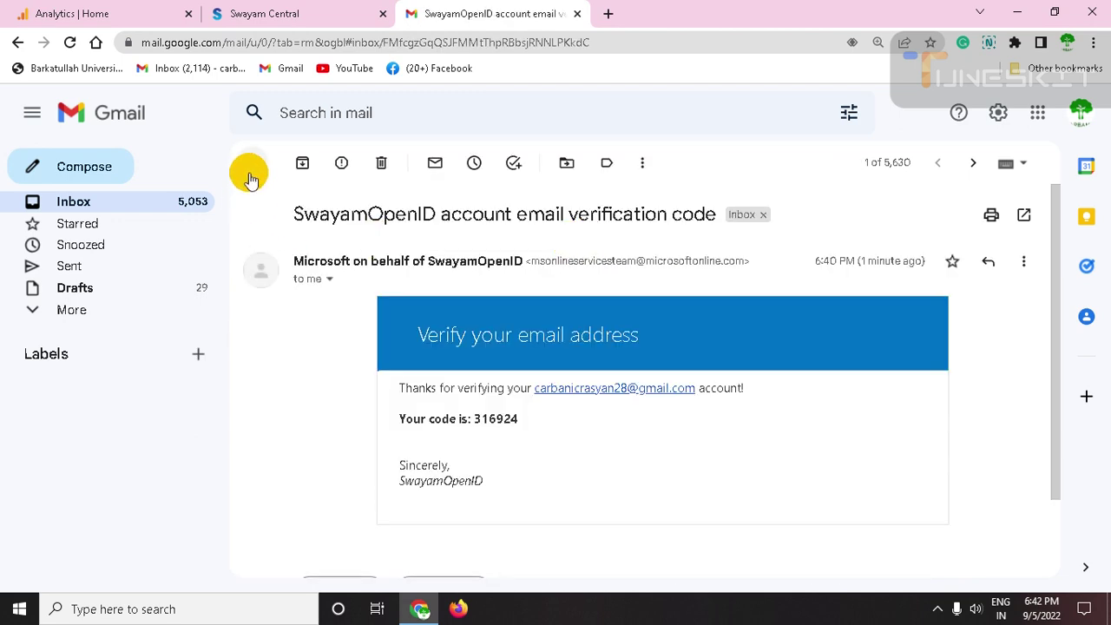
left_click(250, 165)
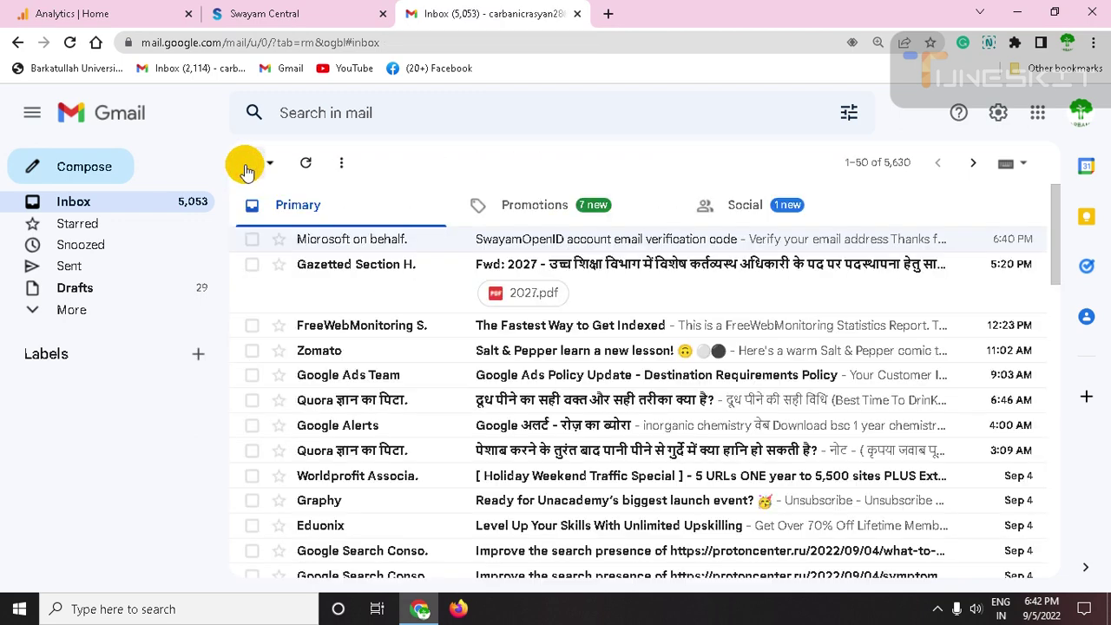
left_click(519, 295)
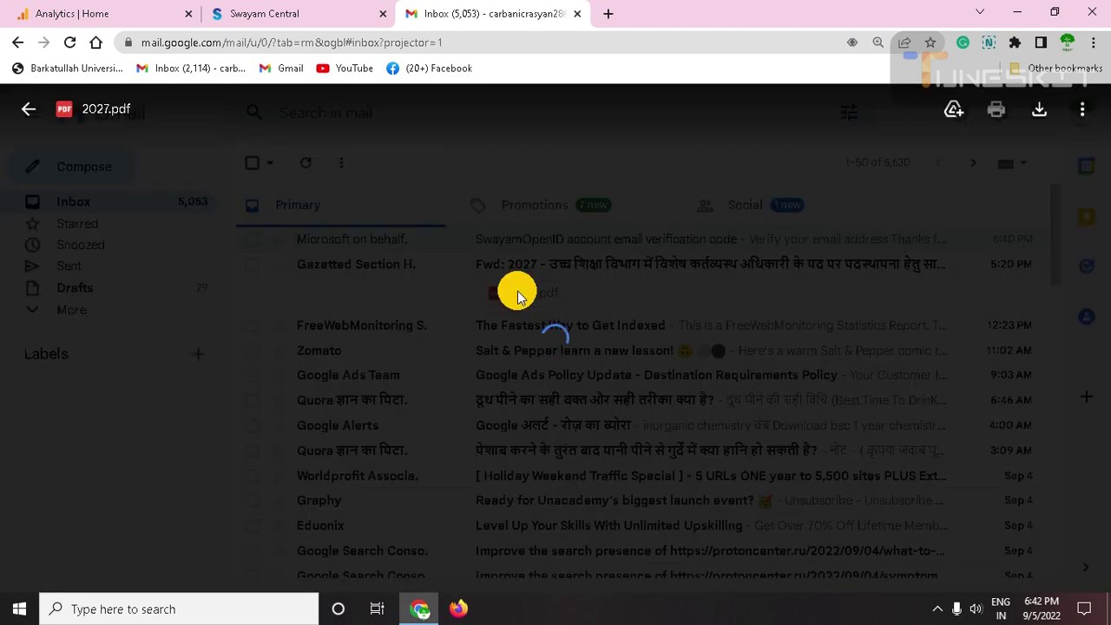
left_click(573, 21)
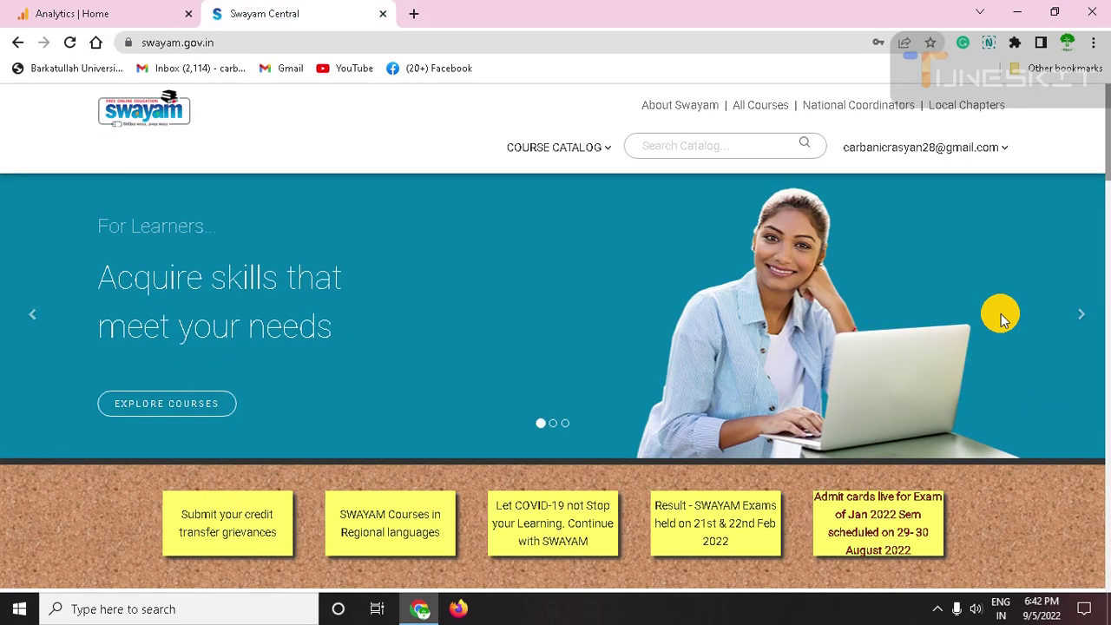
Fill the Search Catalog box with 'organic chemistry' from earlier searches.
scroll(1001, 314, "down", 3)
scroll(1002, 317, "down", 2)
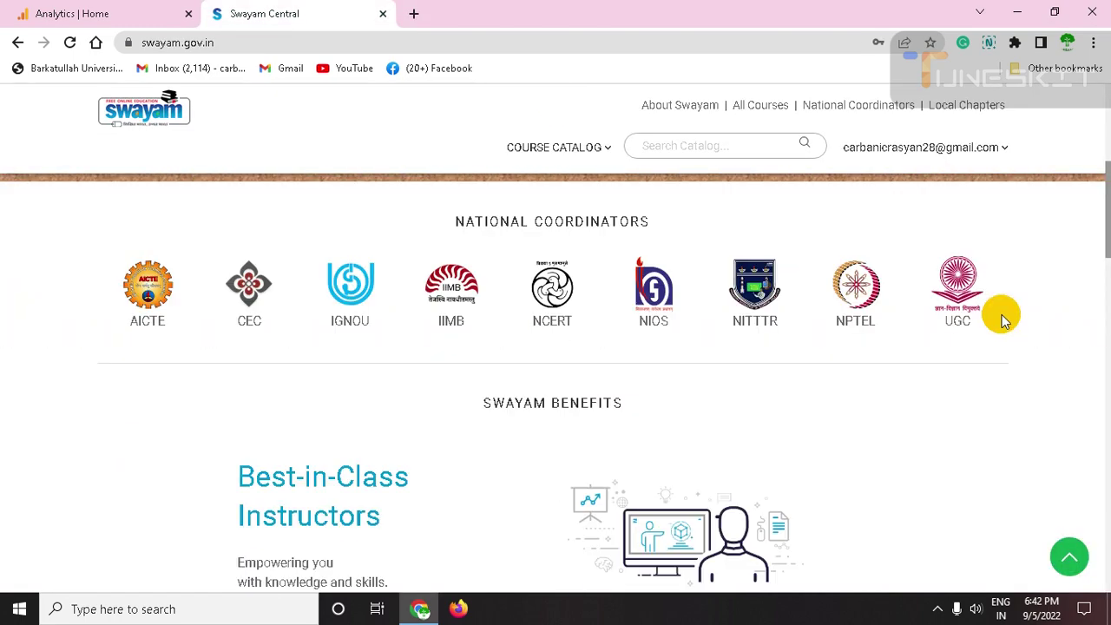
scroll(81, 230, "down", 3)
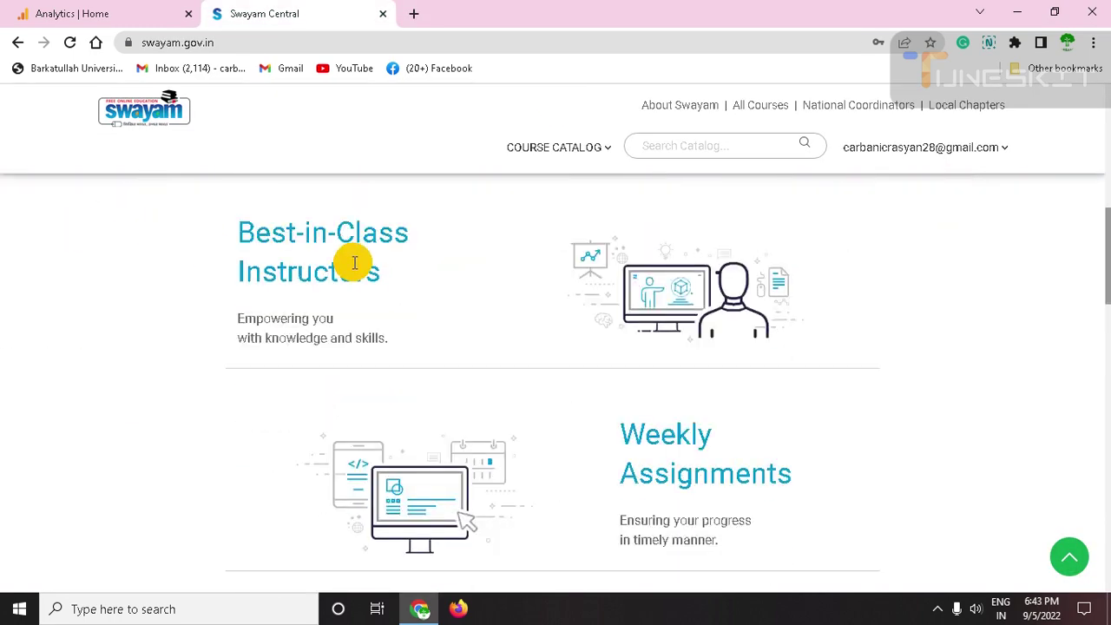
scroll(355, 261, "up", 5)
left_click(672, 146)
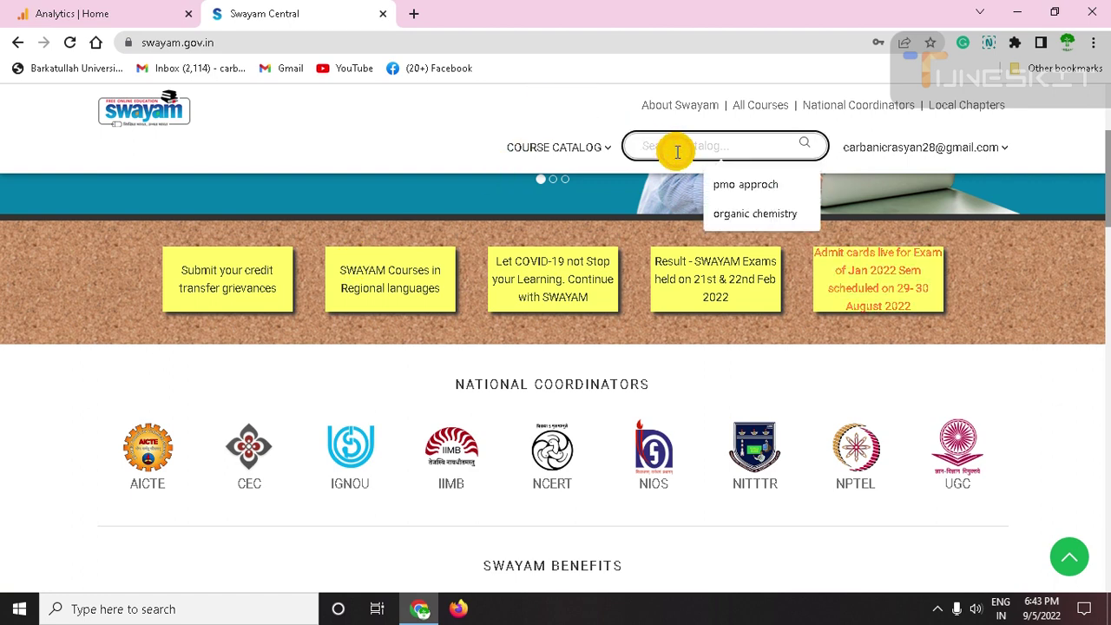
left_click(755, 215)
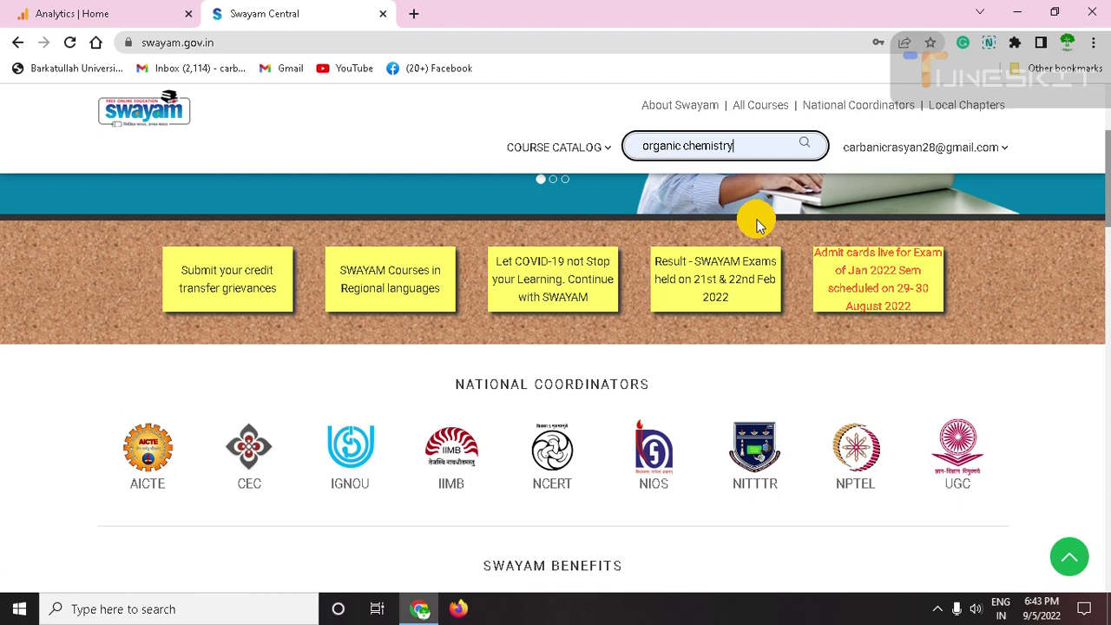
Scroll through the homepage's National Coordinators and benefits sections.
scroll(753, 235, "down", 5)
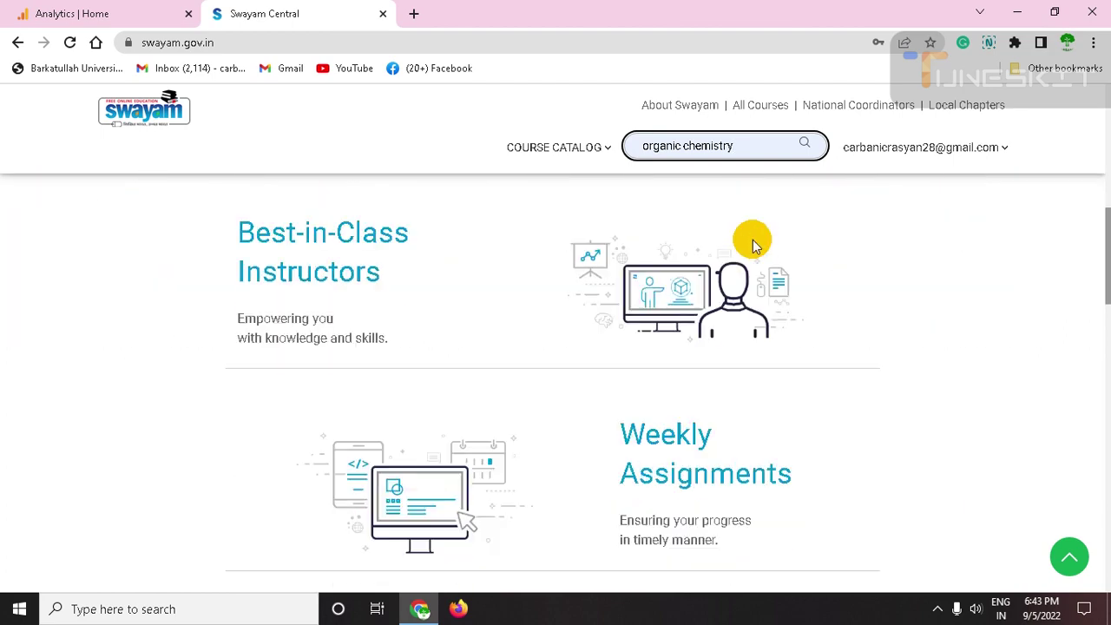
scroll(753, 246, "down", 7)
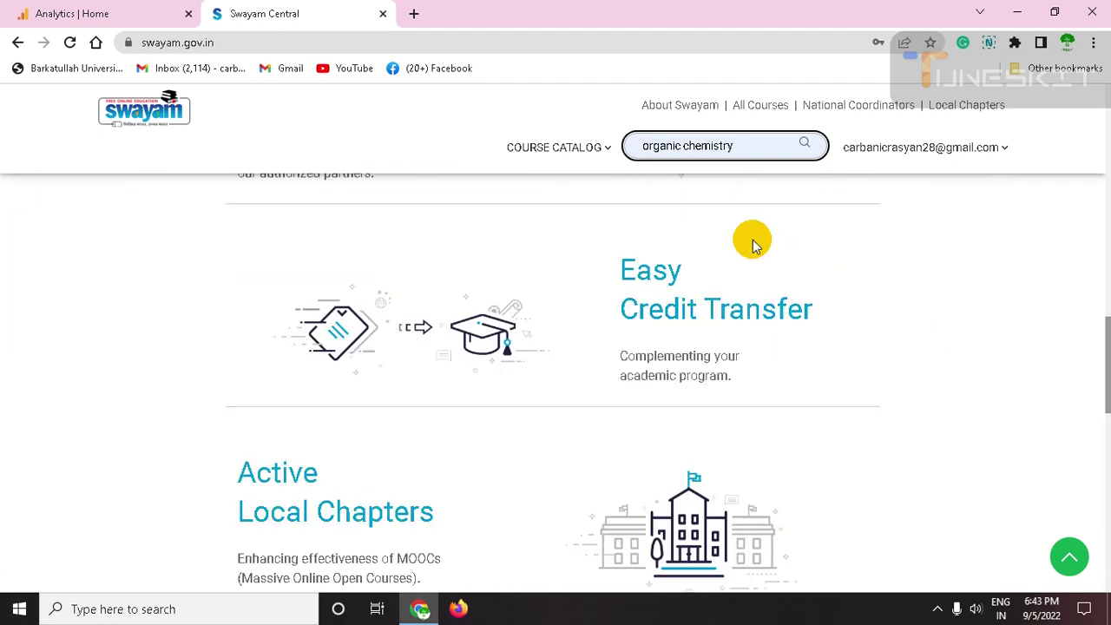
scroll(753, 245, "down", 5)
scroll(753, 249, "up", 15)
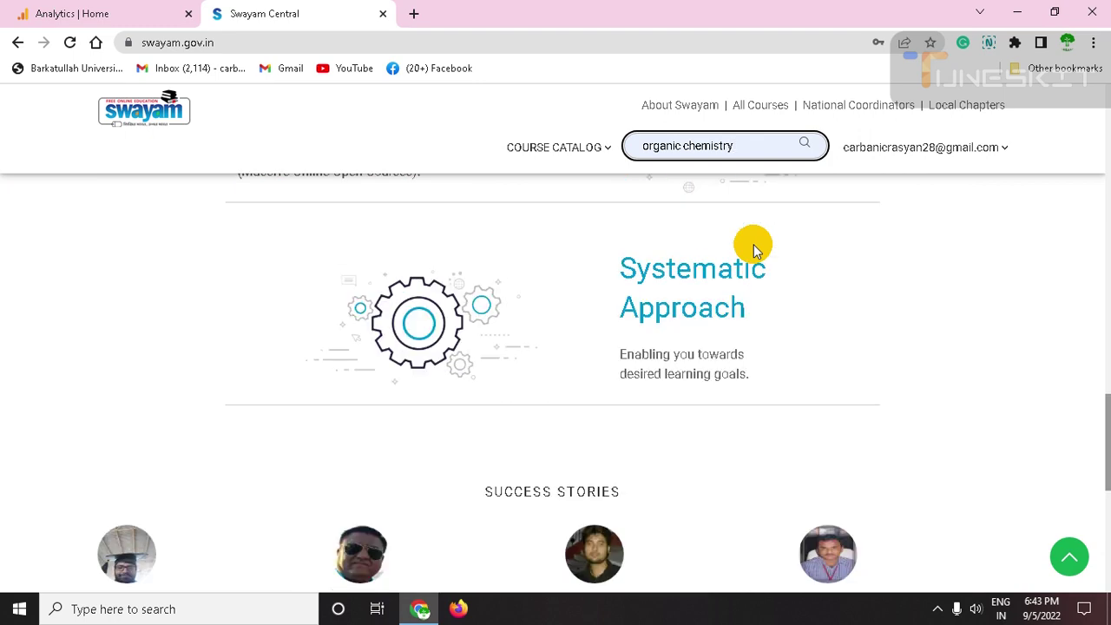
scroll(755, 245, "up", 1)
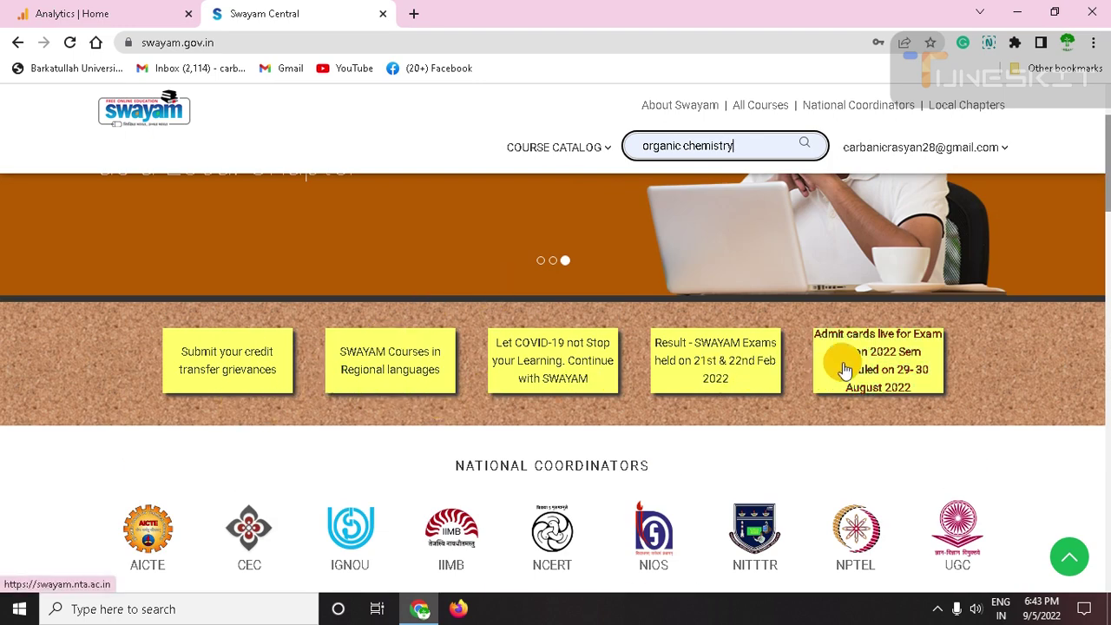
scroll(559, 397, "down", 2)
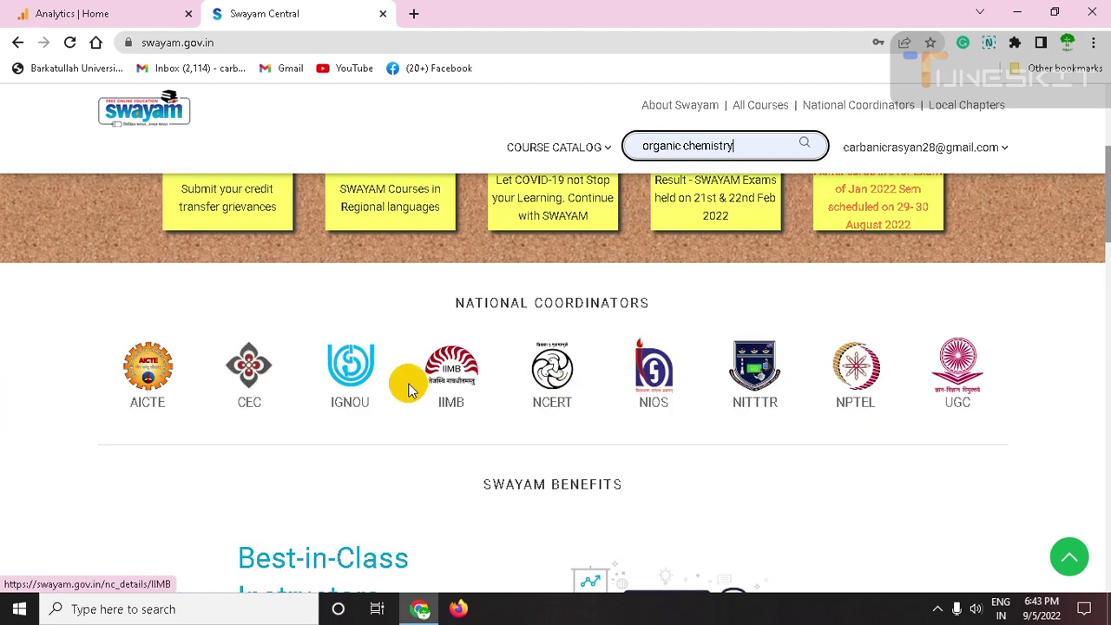
View IGNOU's coordinator page: 3 partnering institutes, 700 courses, 5942 certifications.
left_click(359, 363)
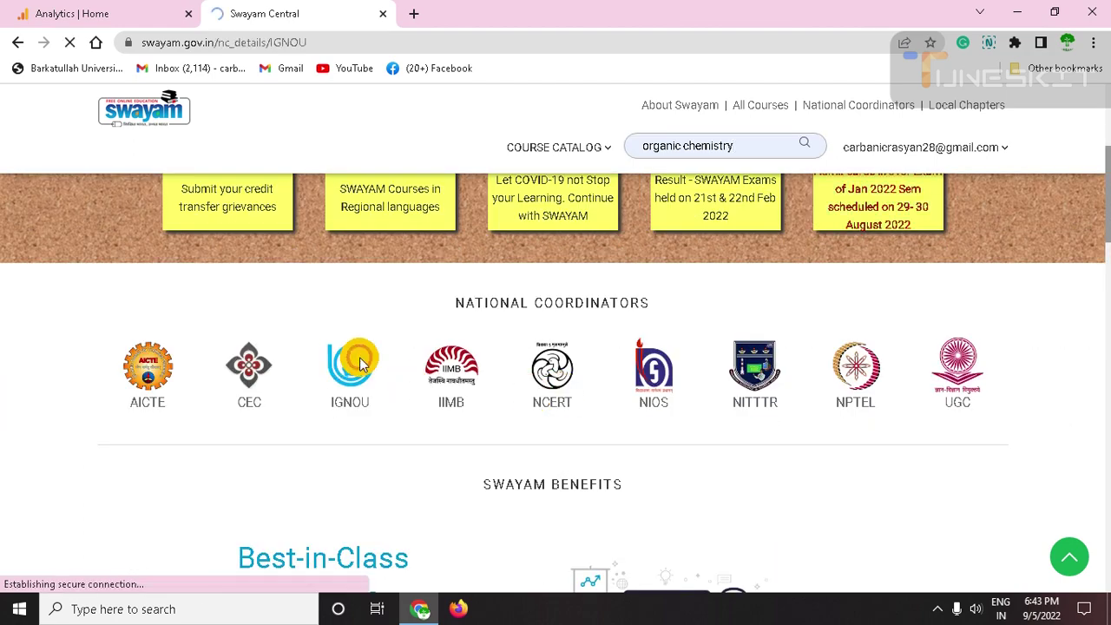
scroll(639, 342, "down", 3)
scroll(645, 345, "down", 1)
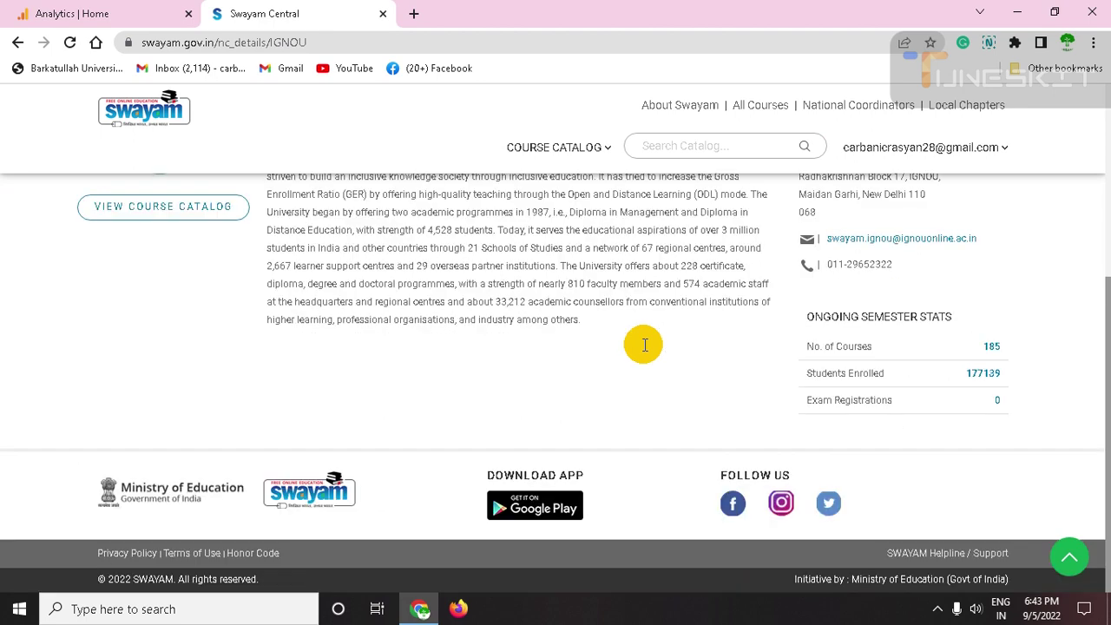
scroll(644, 347, "up", 4)
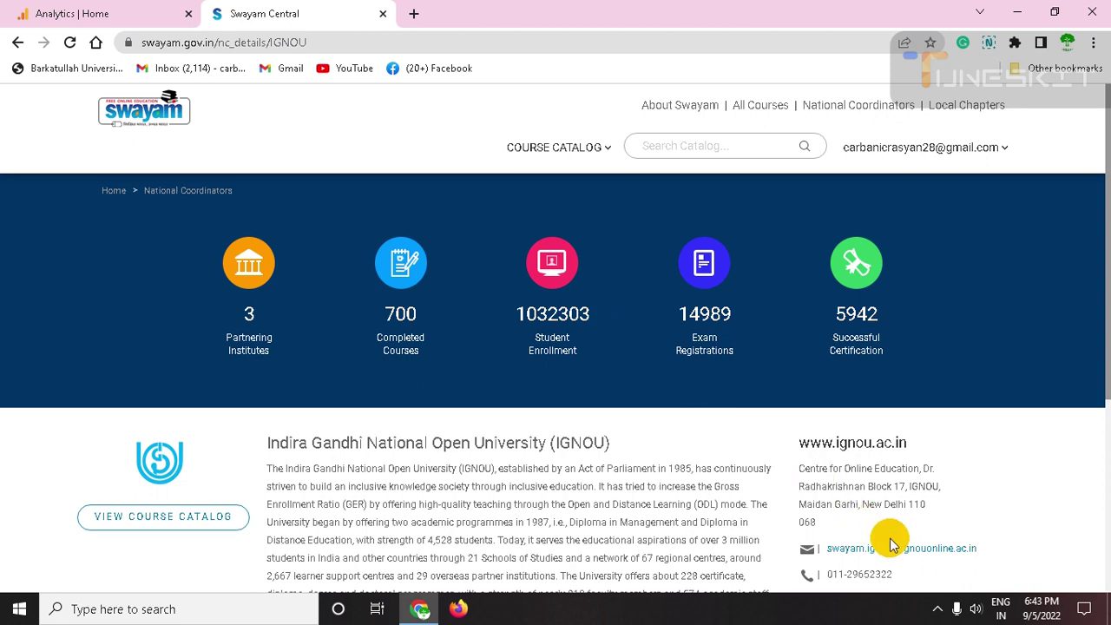
left_click(937, 609)
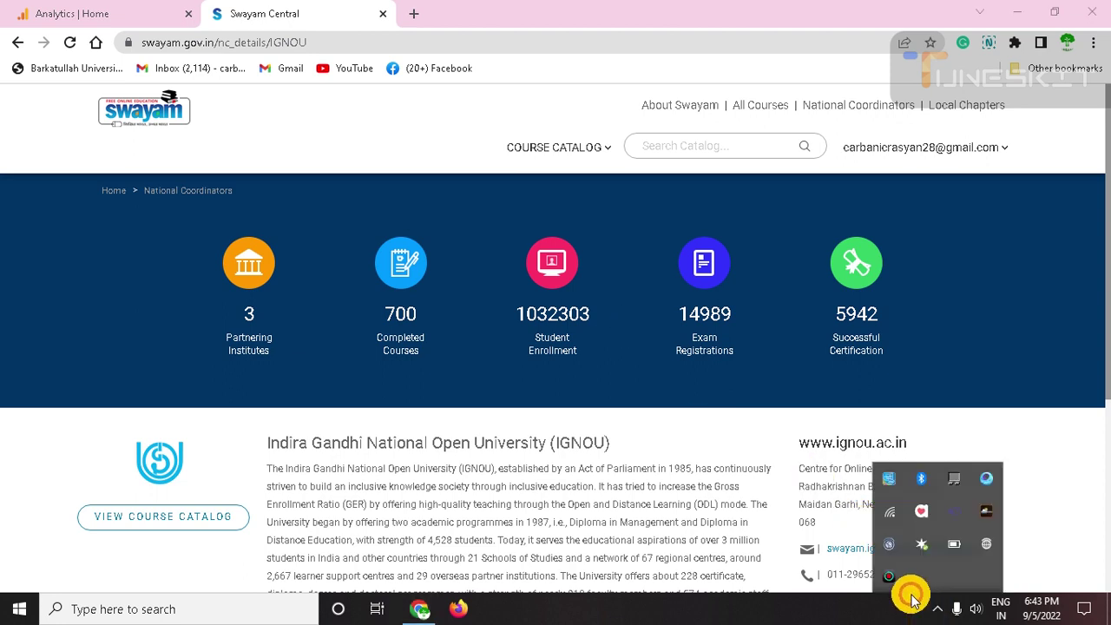